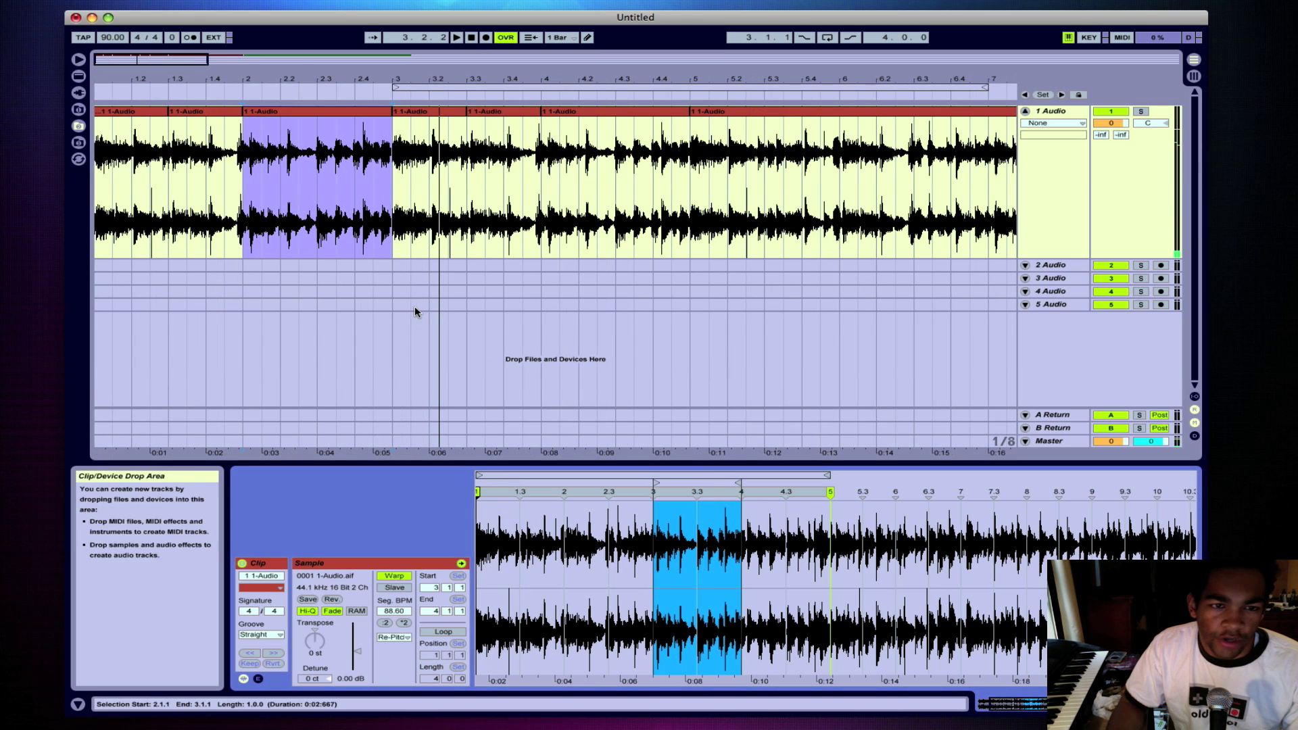
# Set the warp mode of all clips in the arrangement to Beats
pyautogui.click(320, 307)
pyautogui.click(306, 119)
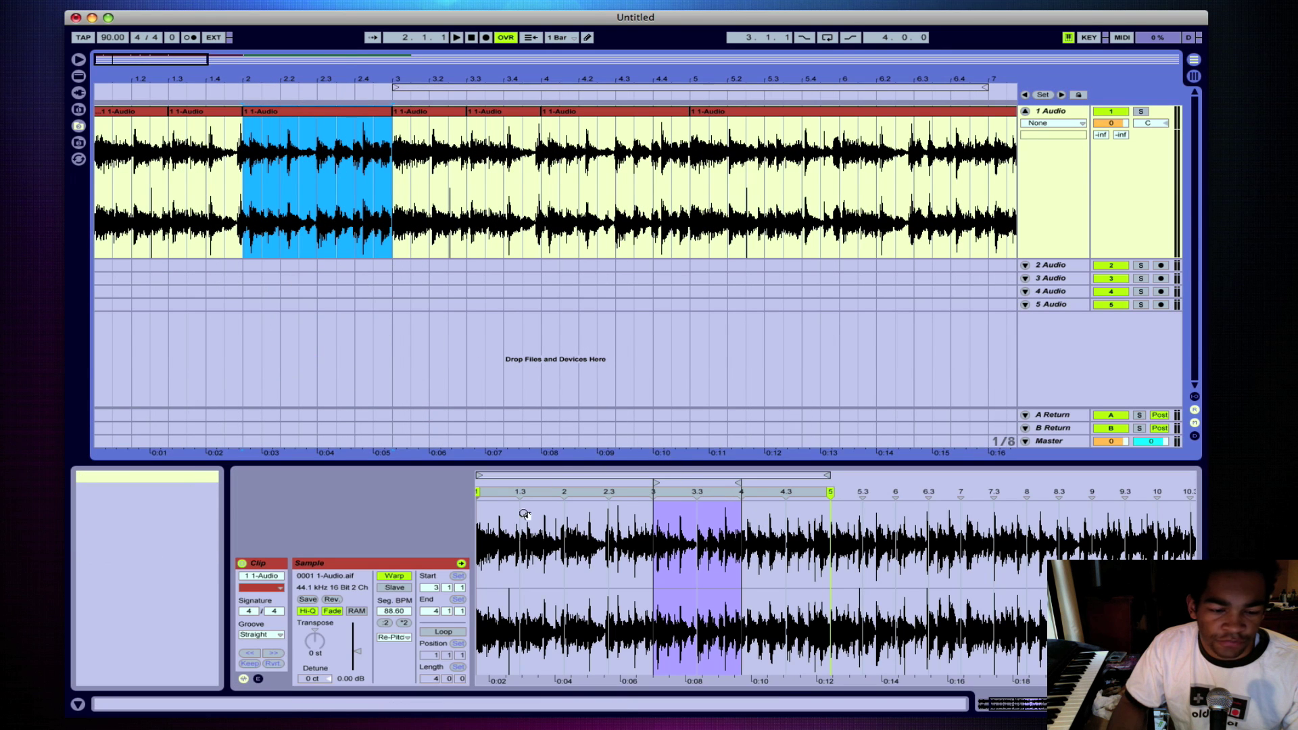
pyautogui.moveTo(162, 59); pyautogui.dragTo(164, 56)
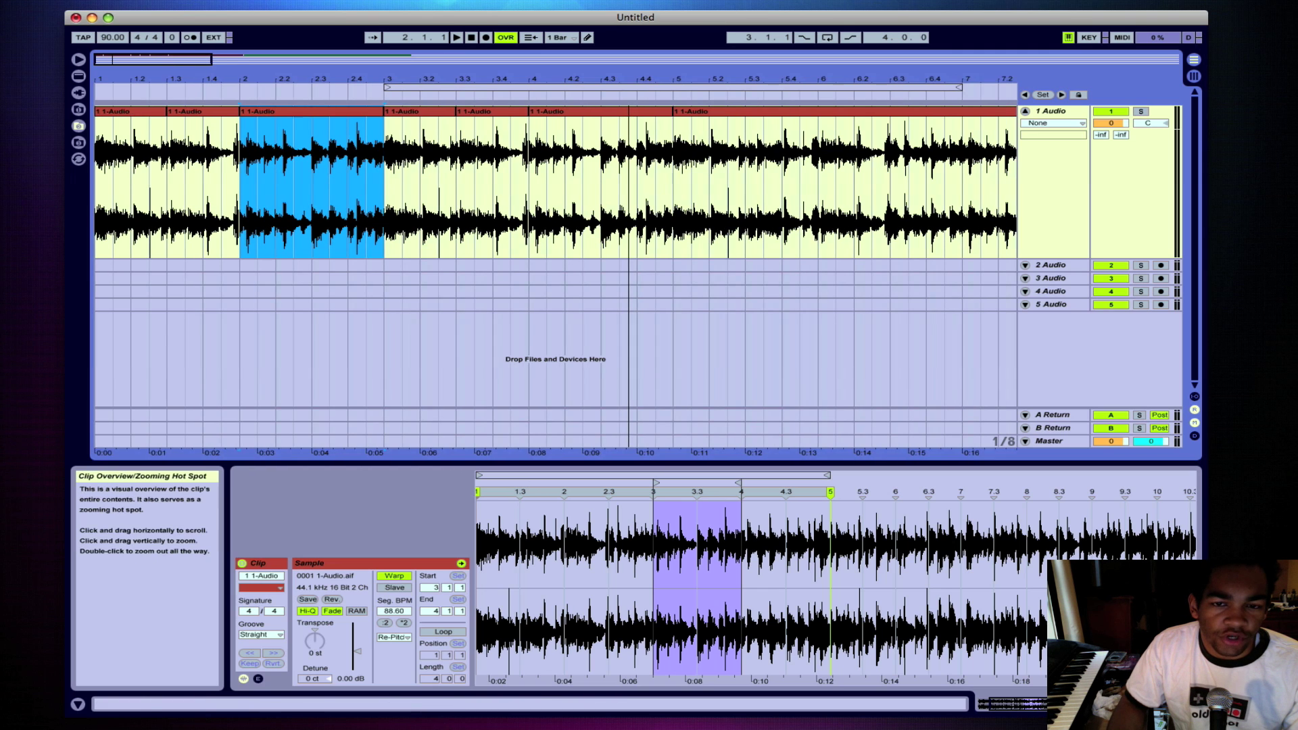
pyautogui.click(218, 177)
pyautogui.press('super+a')
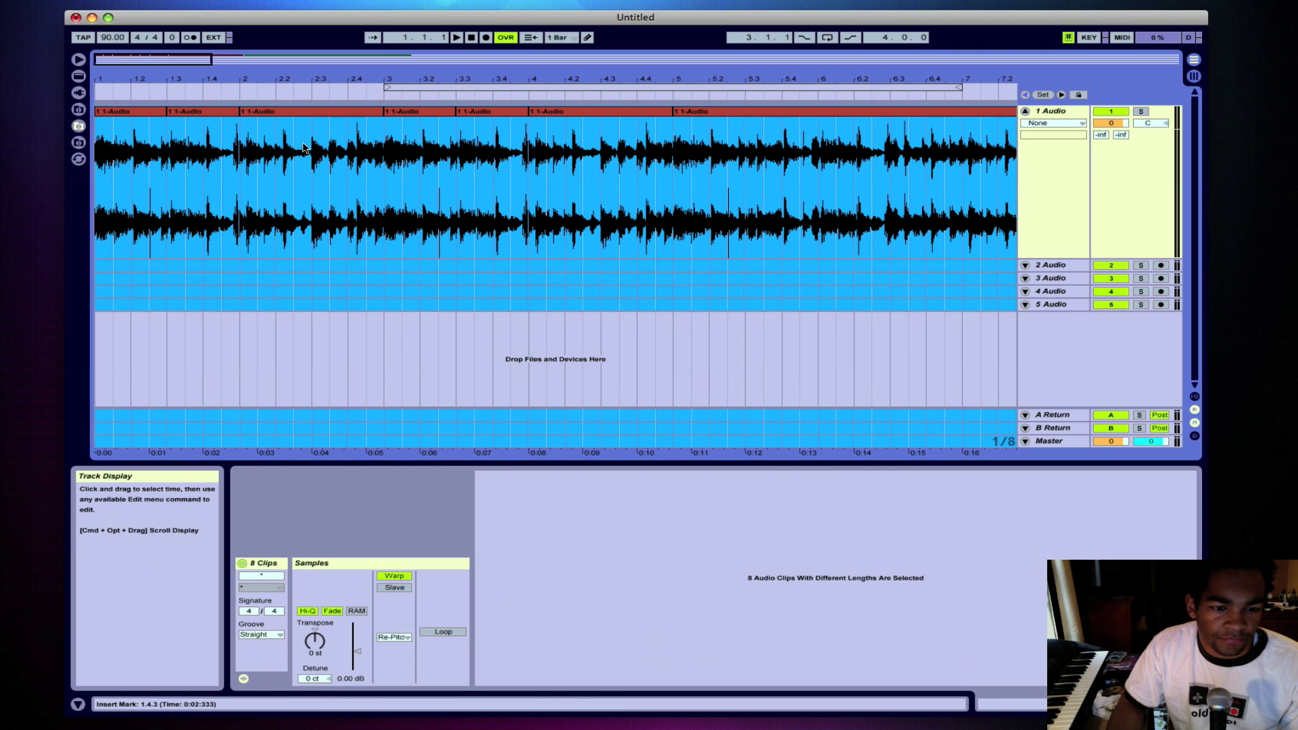
pyautogui.click(397, 639)
pyautogui.click(394, 644)
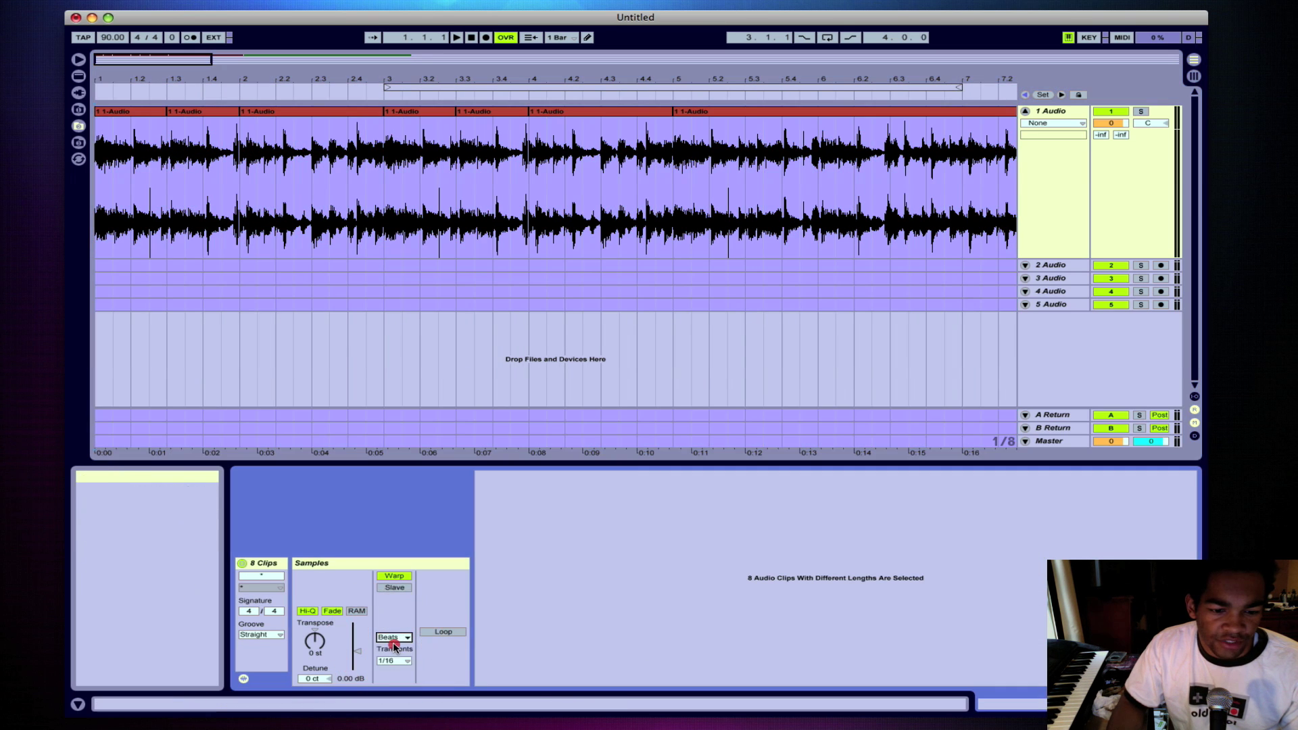
# Play the clip at bar 2 and shift its warp markers at sample positions 3 and 4 slightly forward onto the hits
pyautogui.click(379, 338)
pyautogui.click(323, 113)
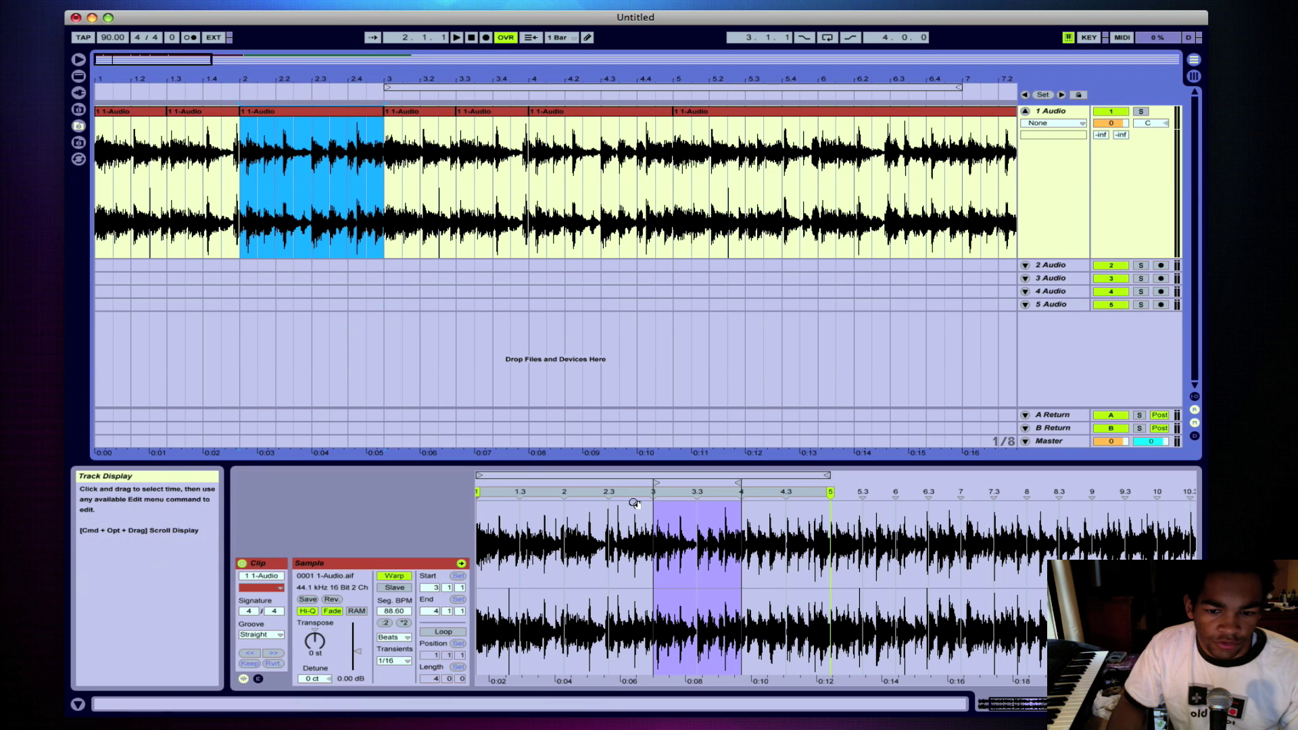
pyautogui.press('space')
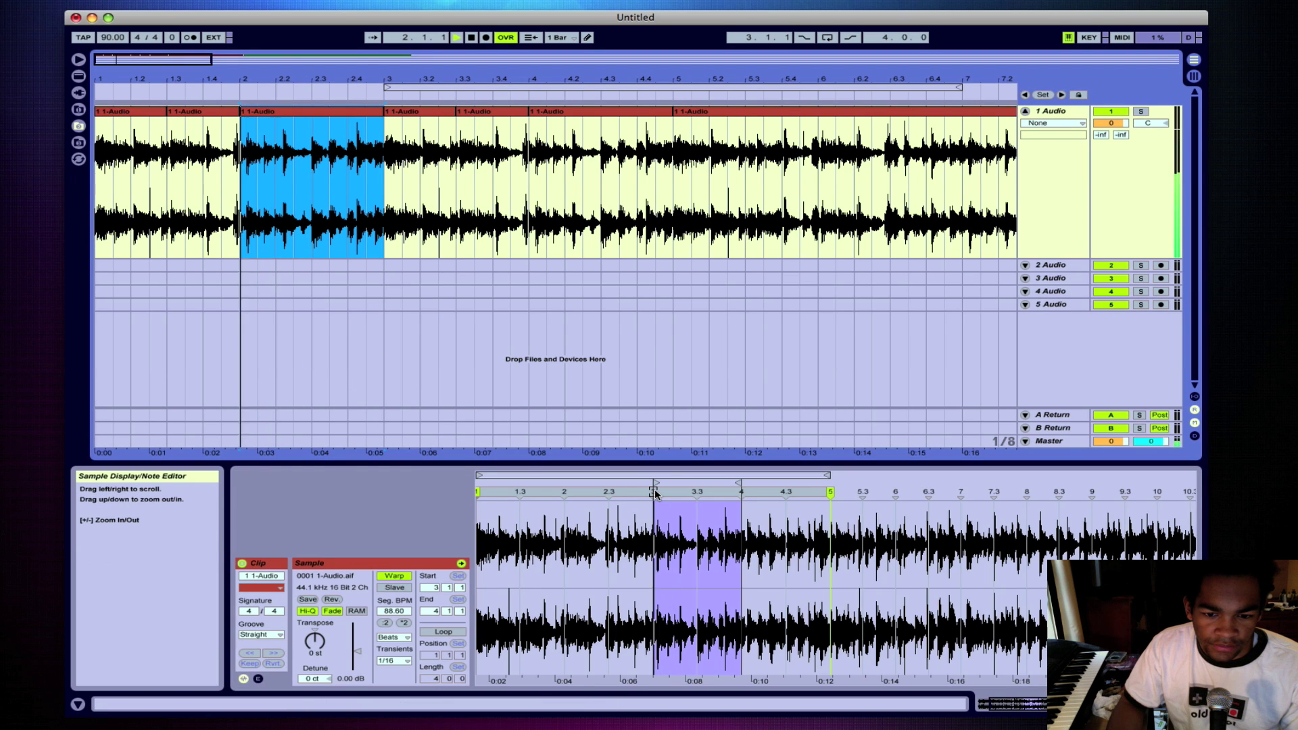
pyautogui.moveTo(654, 491); pyautogui.dragTo(659, 490)
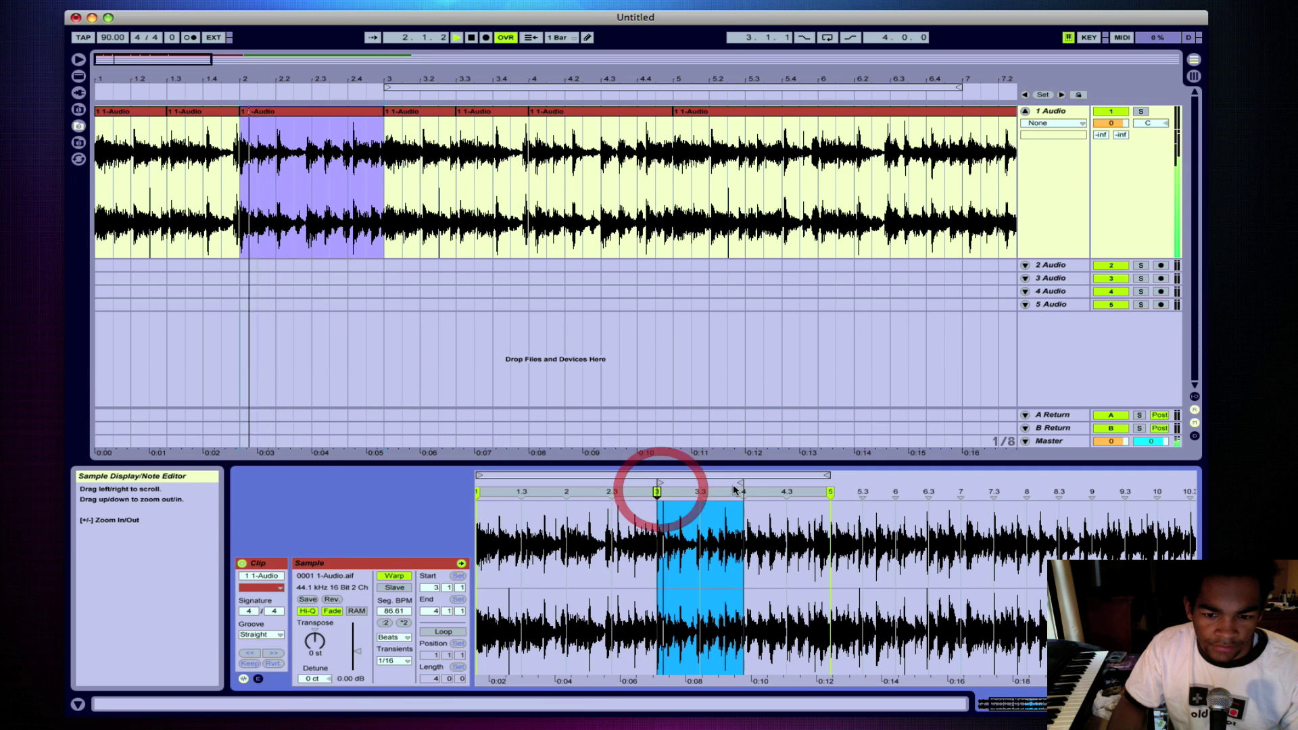
pyautogui.moveTo(742, 492); pyautogui.dragTo(746, 493)
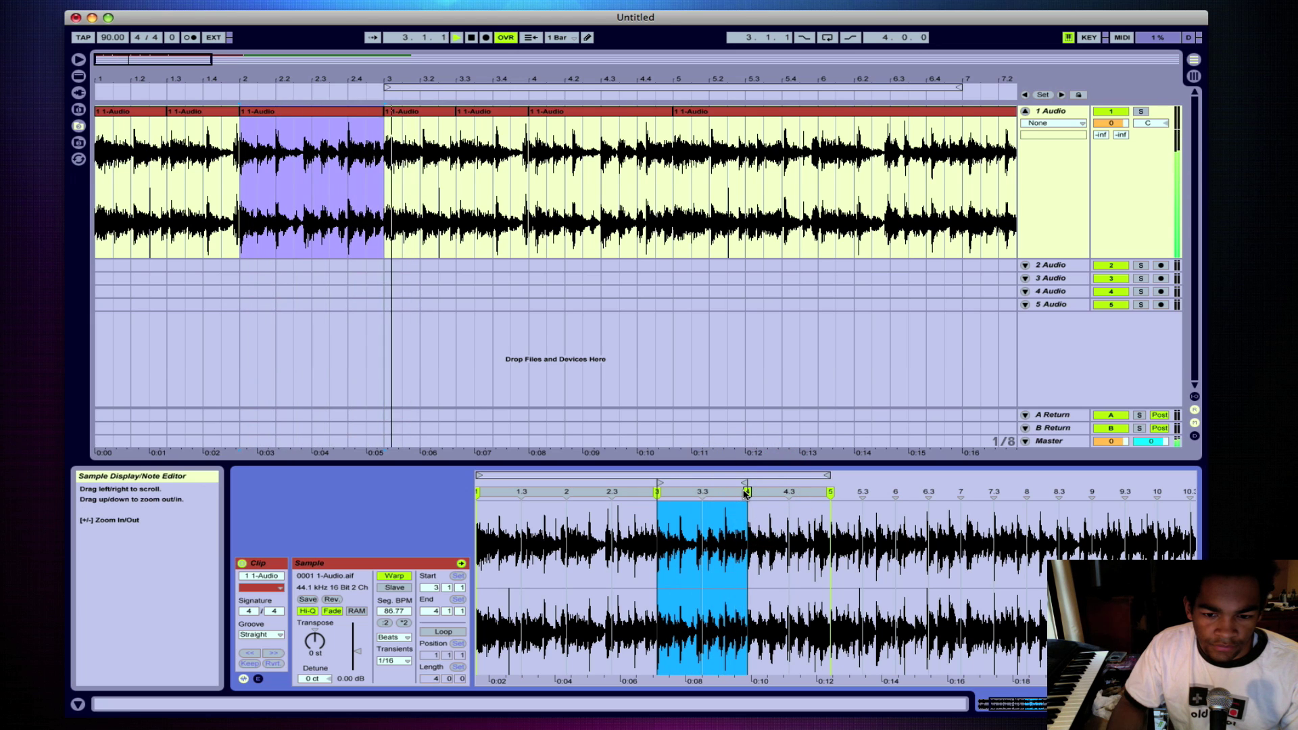
pyautogui.press('space')
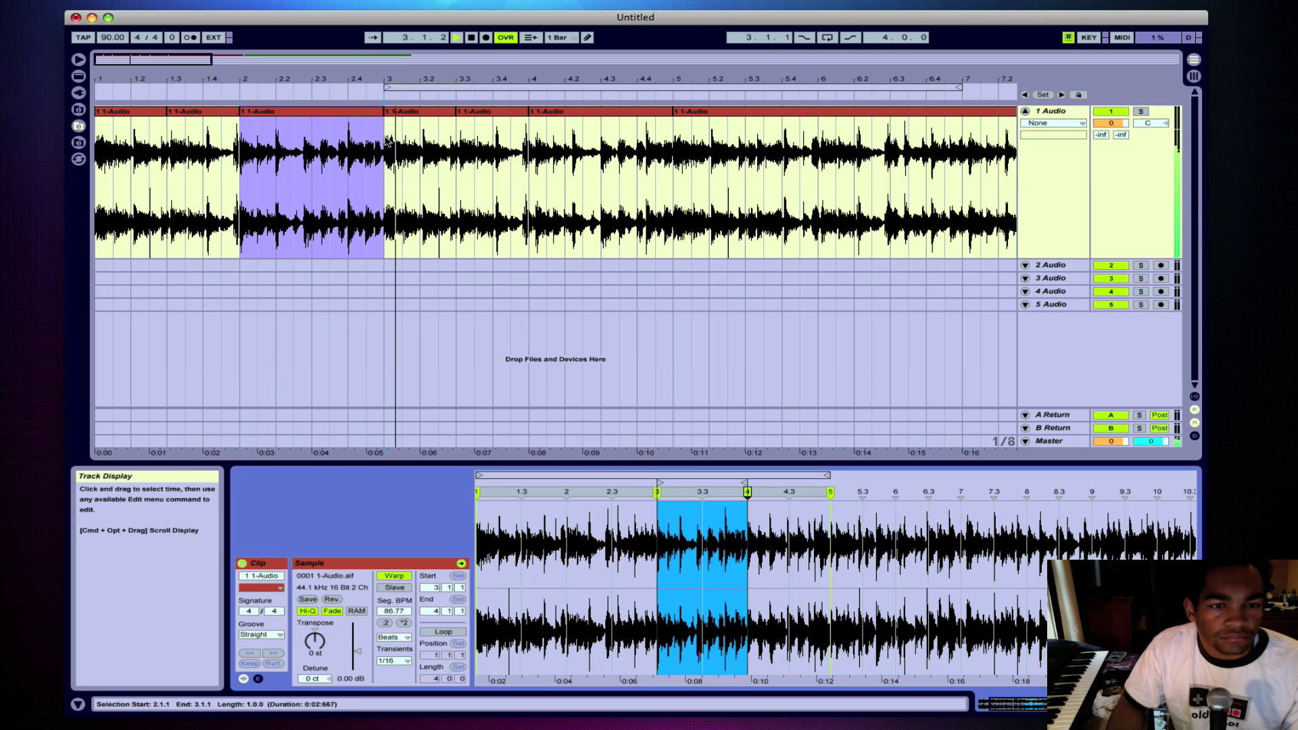
# Loop the first four bars during playback and transpose the six clips within them to -2 st
pyautogui.moveTo(390, 141); pyautogui.dragTo(92, 149)
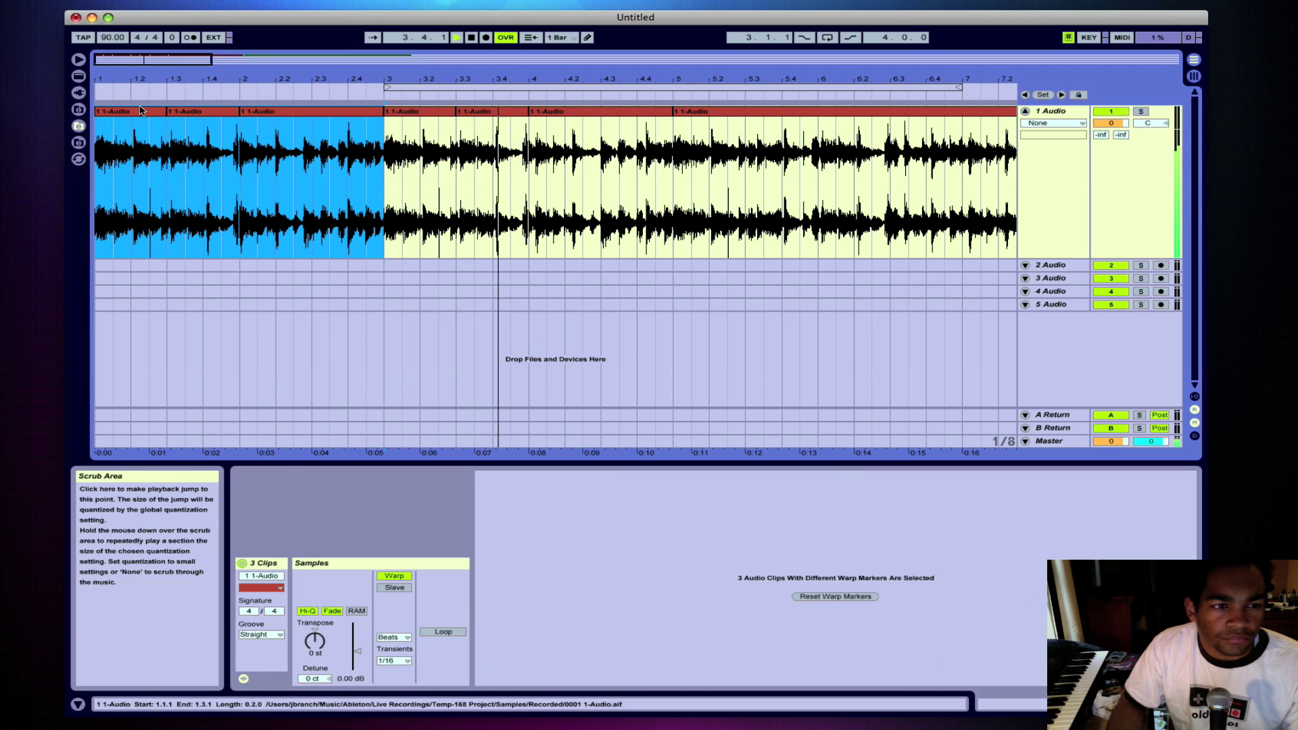
pyautogui.moveTo(131, 110); pyautogui.dragTo(119, 65)
pyautogui.press('space')
pyautogui.press('space')
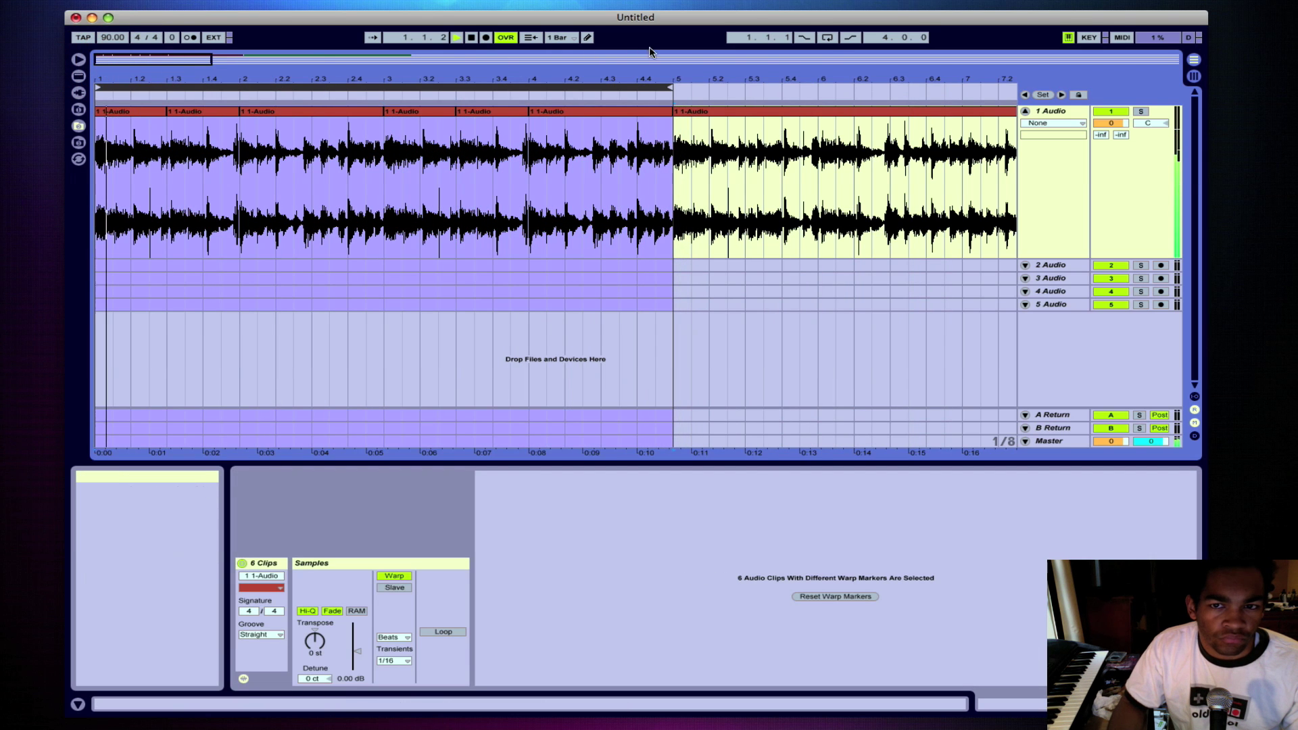
pyautogui.click(826, 37)
pyautogui.press('space')
pyautogui.moveTo(314, 641); pyautogui.dragTo(314, 647)
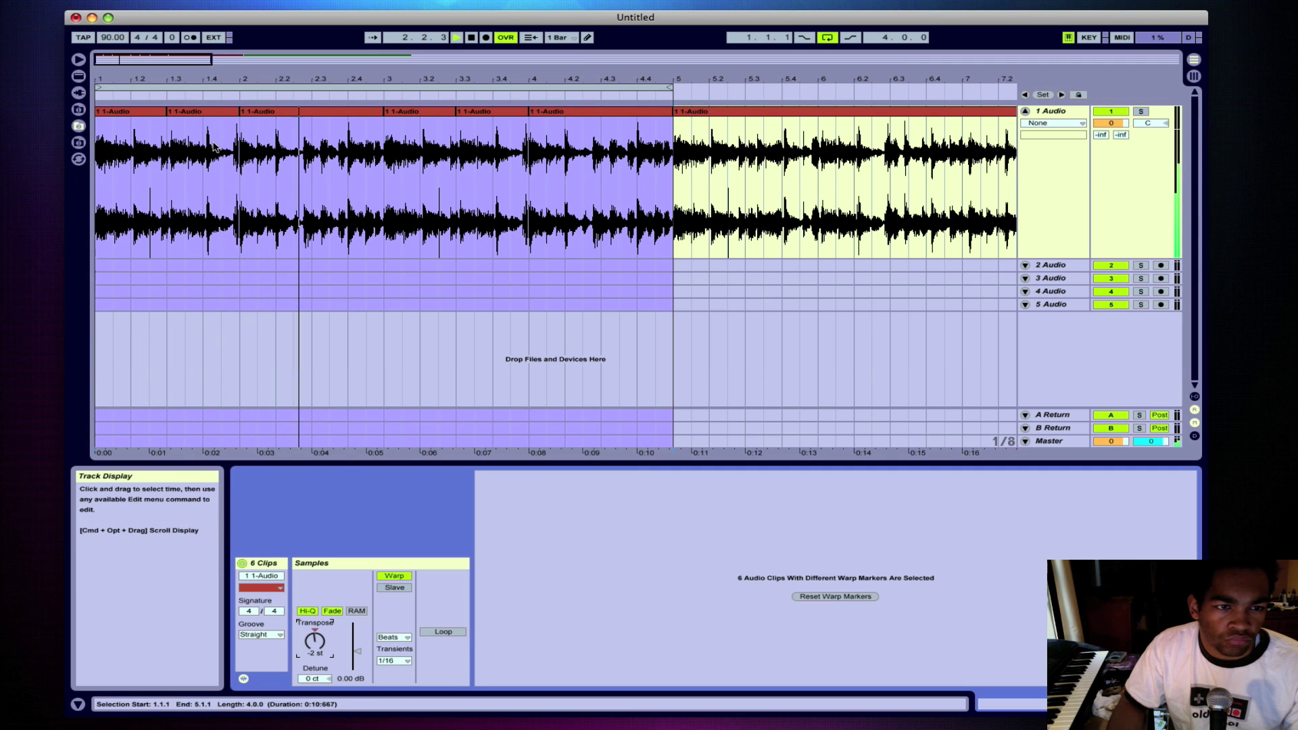
# Add warp markers at sample positions 2 and 2.3 in the clip starting at 1.3, pulling both slightly back onto the hits
pyautogui.click(210, 112)
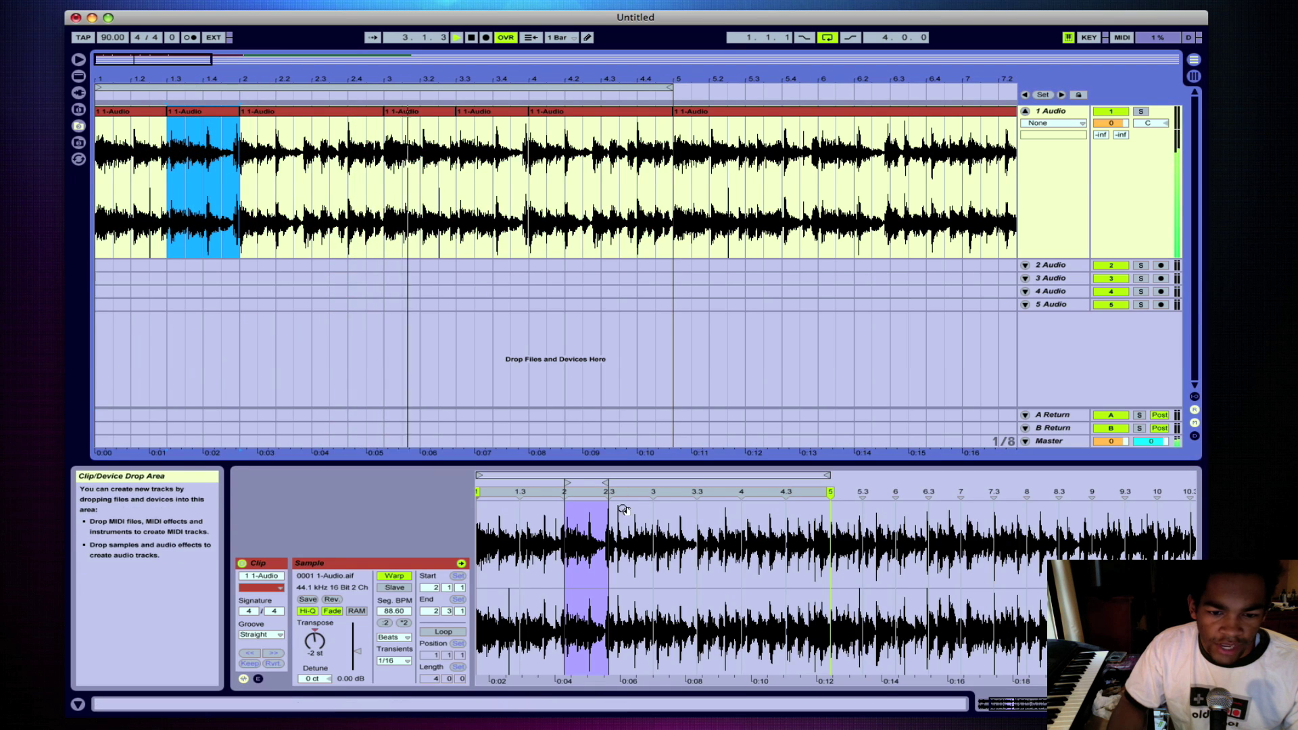
pyautogui.doubleClick(566, 493)
pyautogui.moveTo(565, 494); pyautogui.dragTo(560, 493)
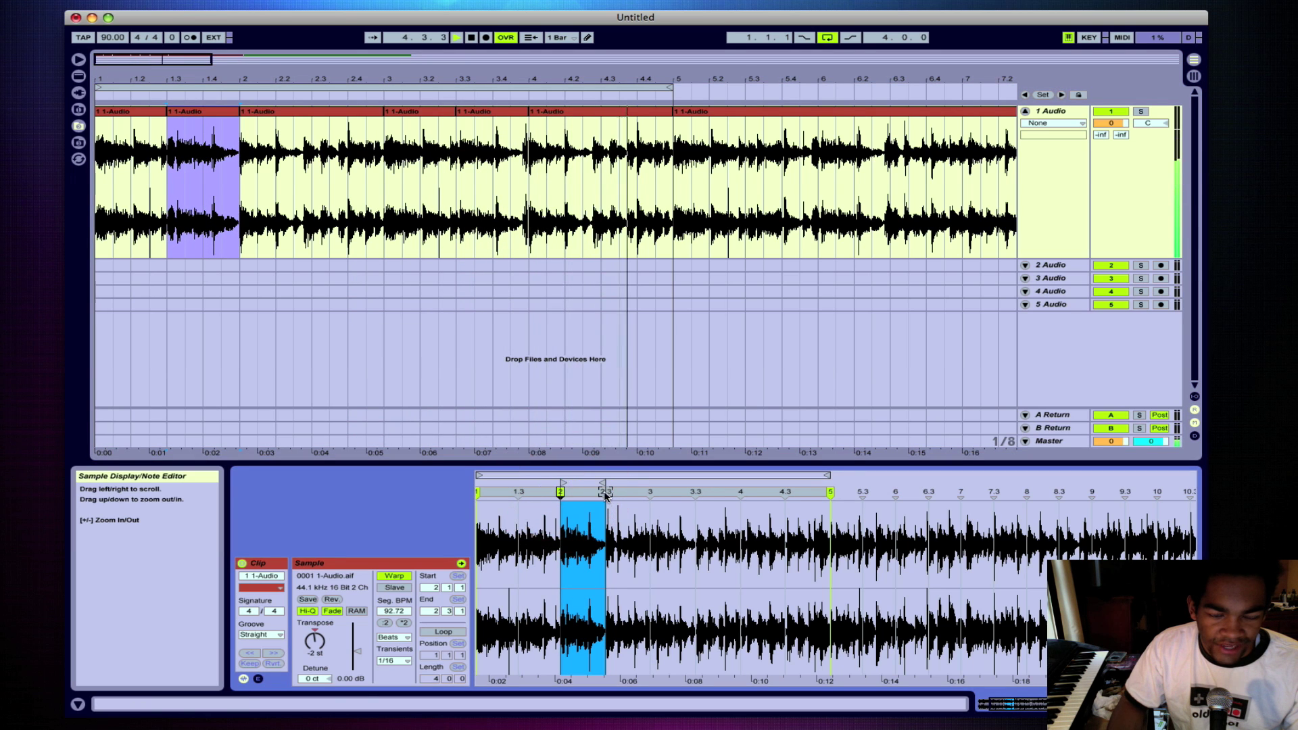
pyautogui.press('space')
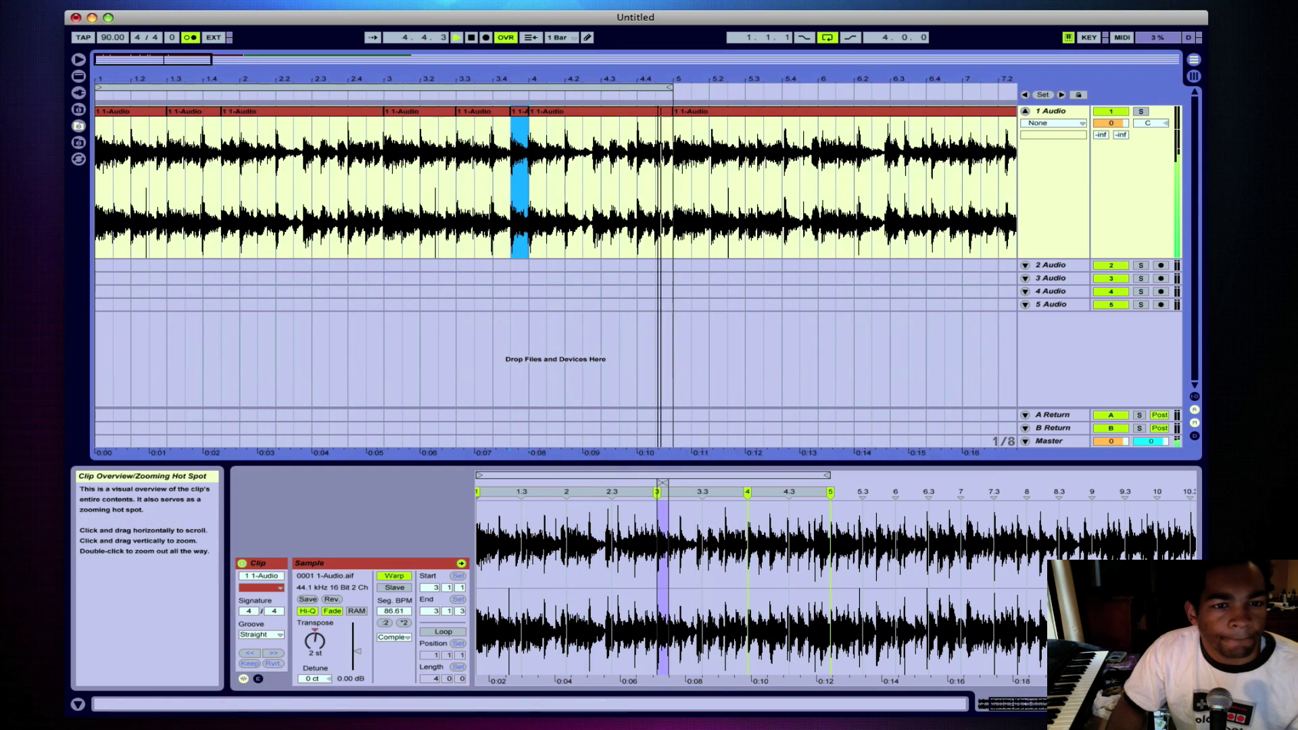
# Undo the last split of the red clip before bar 4 and play from bar 5 with looping off
pyautogui.moveTo(183, 59); pyautogui.dragTo(184, 49)
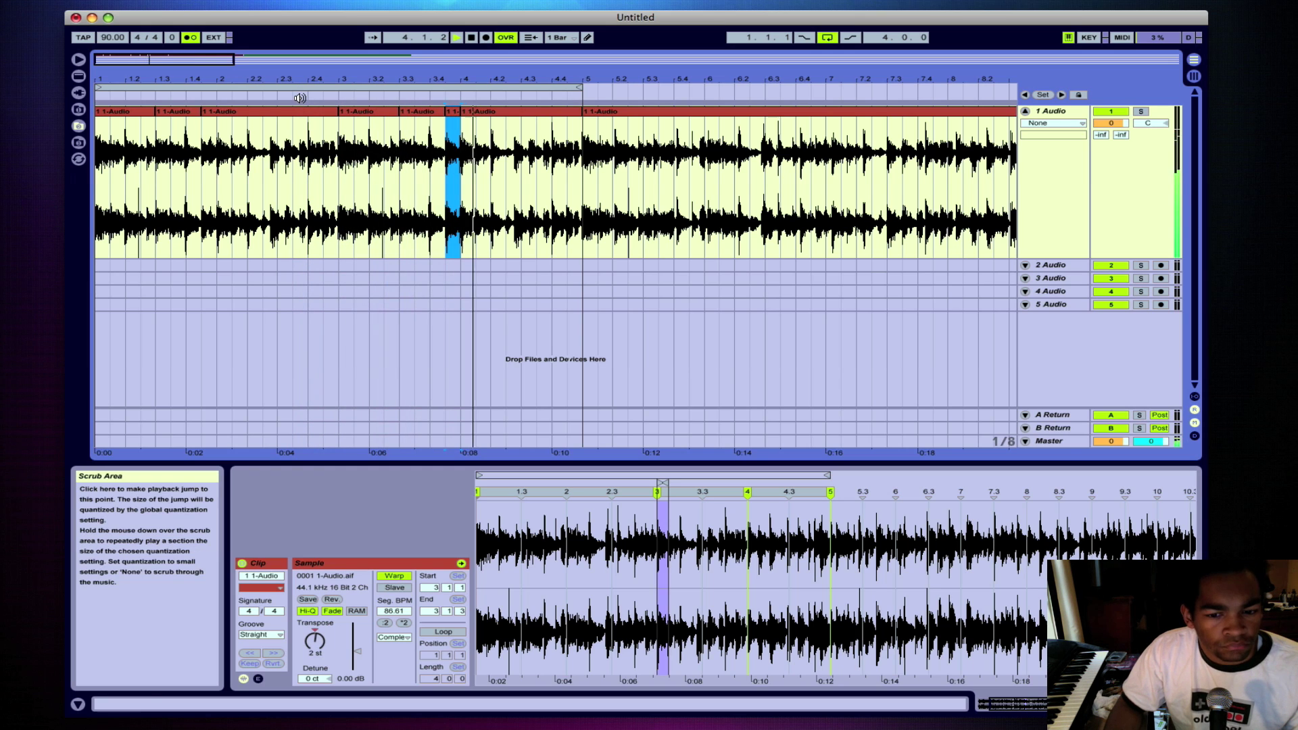
pyautogui.press('super+z')
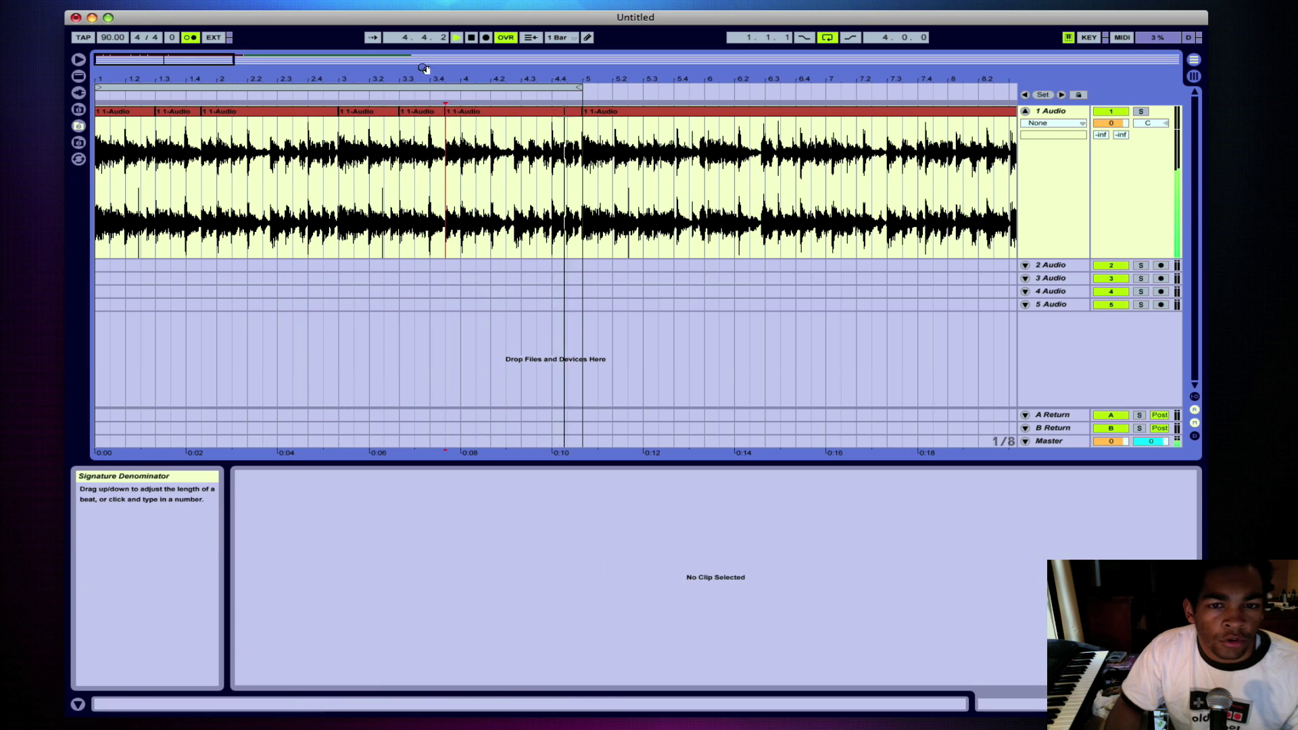
pyautogui.press('space')
pyautogui.click(820, 41)
pyautogui.click(579, 140)
pyautogui.press('space')
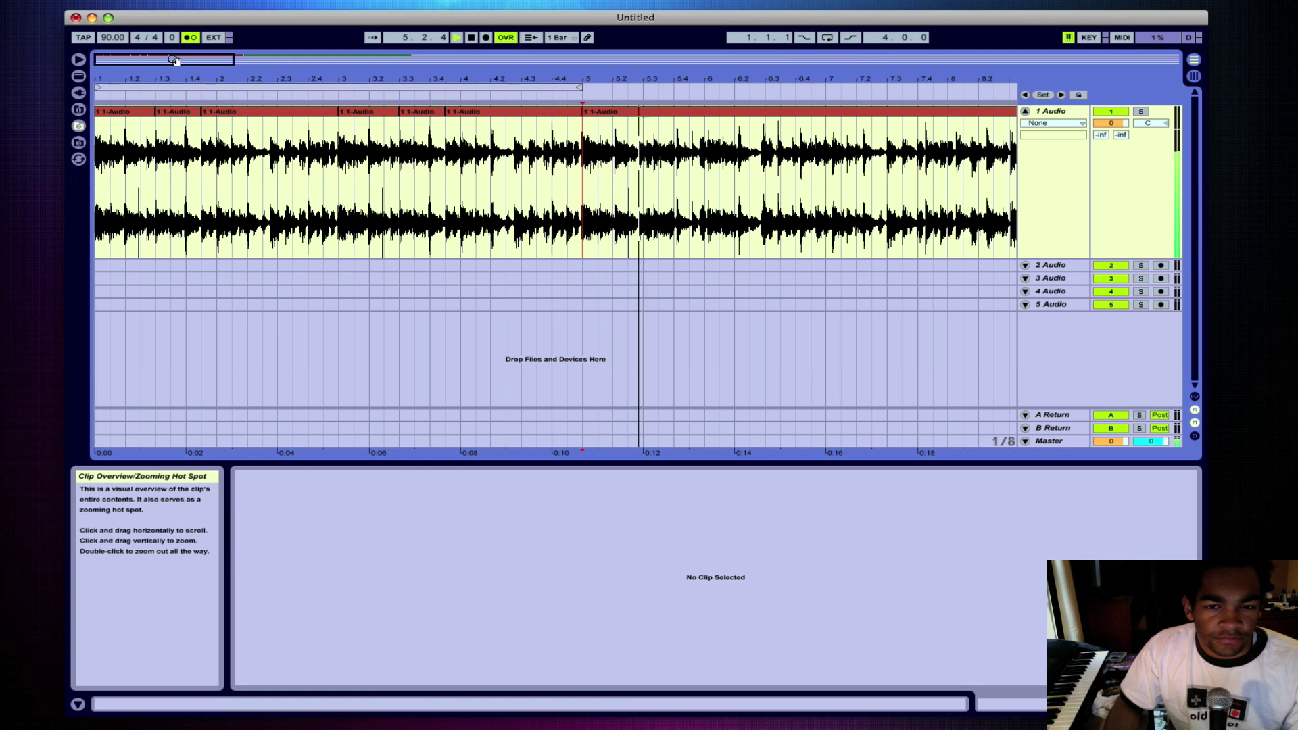
# Audition the long red clip up to its end and select its last two beats, 8.3.1 to 9.1.1
pyautogui.moveTo(179, 59); pyautogui.dragTo(200, 61)
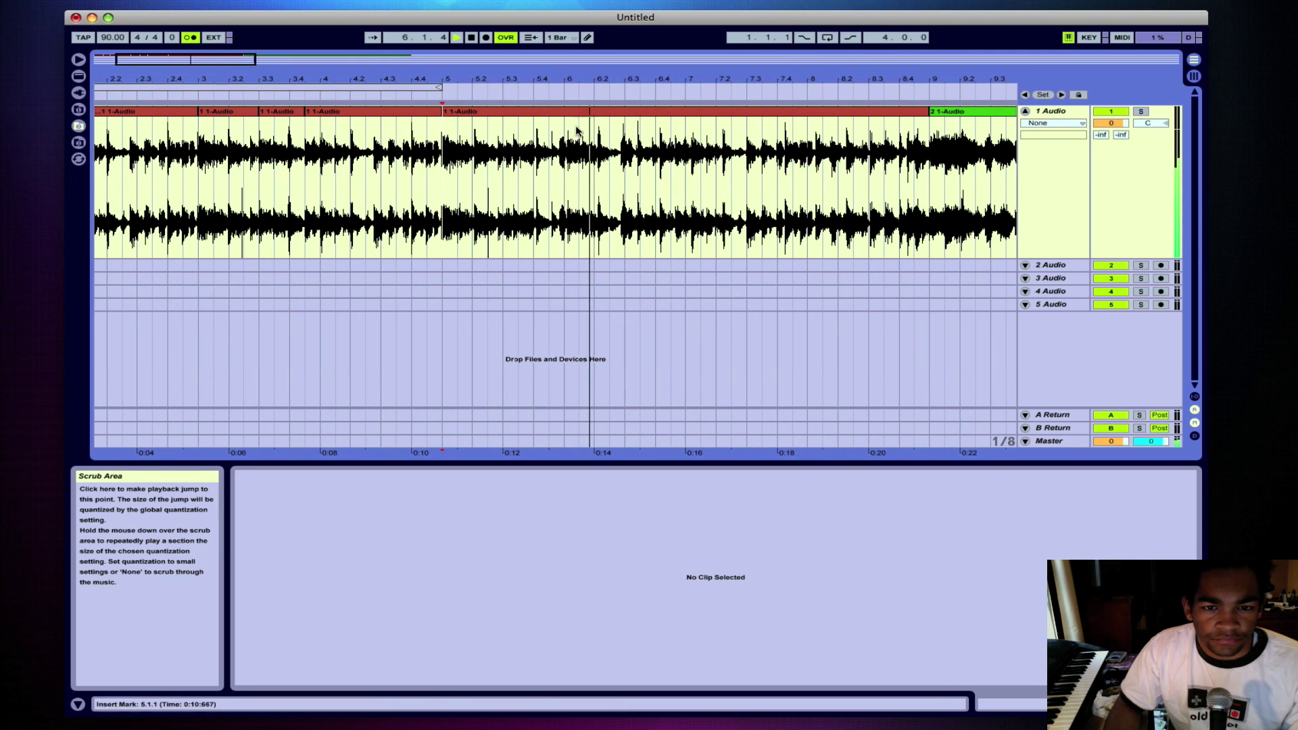
pyautogui.click(747, 130)
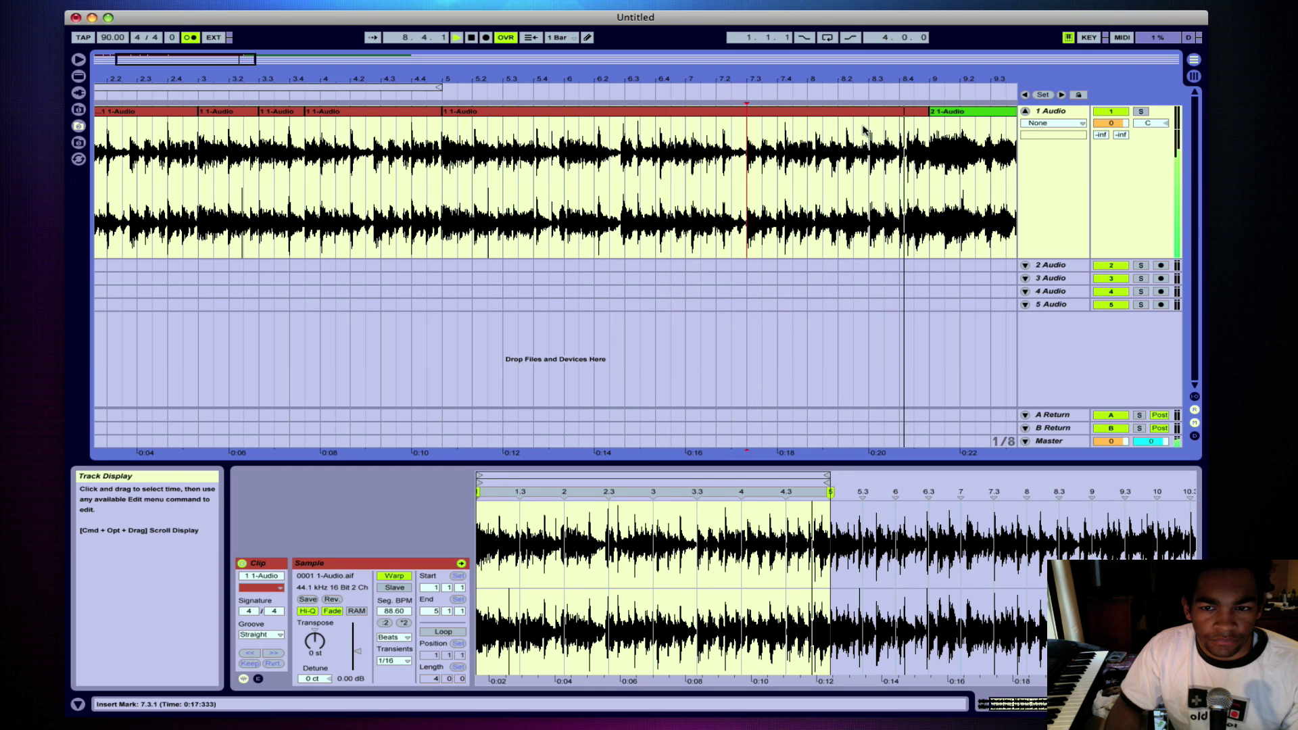
pyautogui.moveTo(871, 128); pyautogui.dragTo(921, 126)
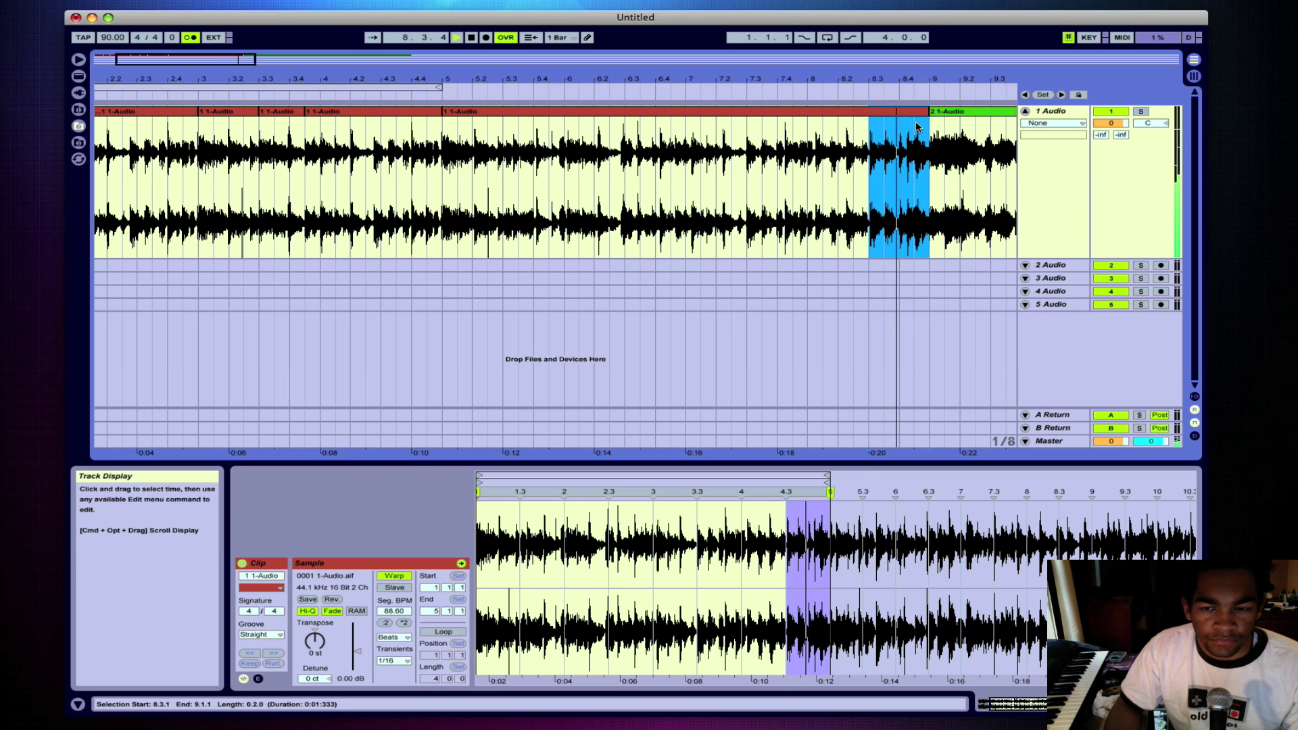
pyautogui.press('space')
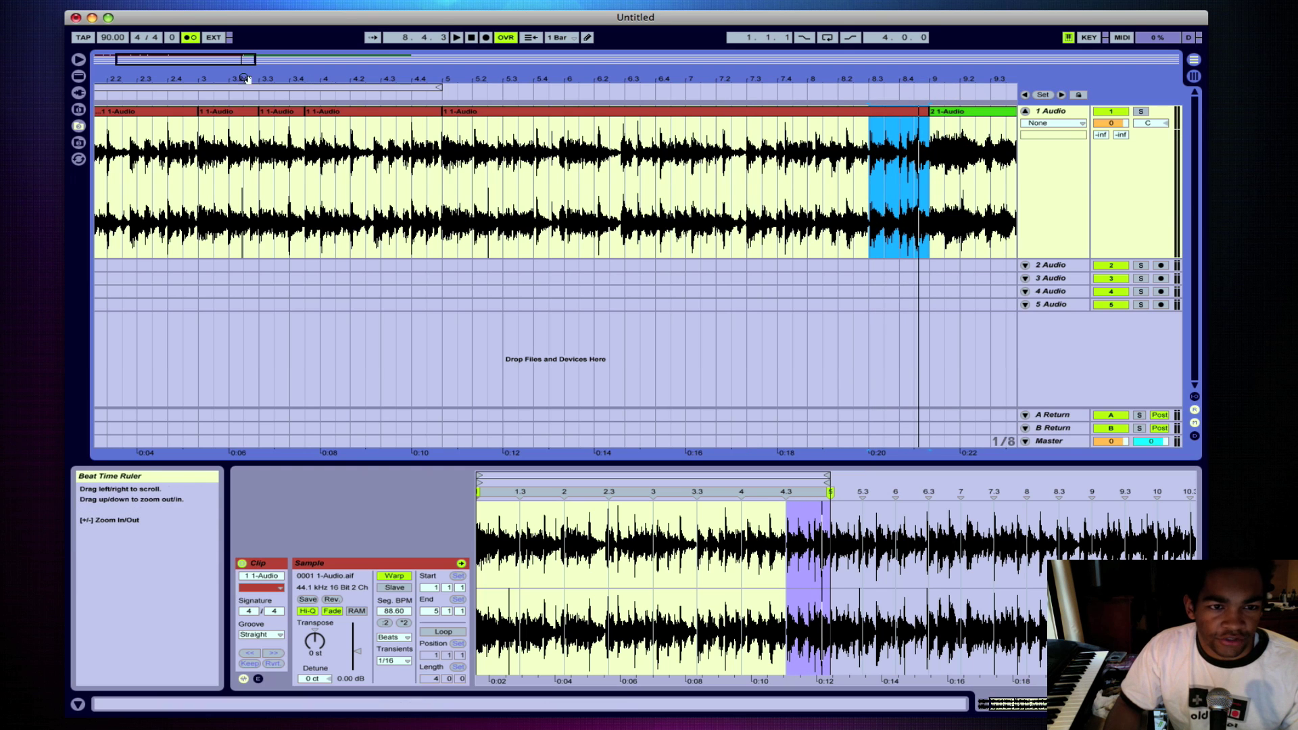
# Return the song position to the start and play the first four bars with looping on
pyautogui.moveTo(232, 61); pyautogui.dragTo(204, 61)
pyautogui.click(472, 39)
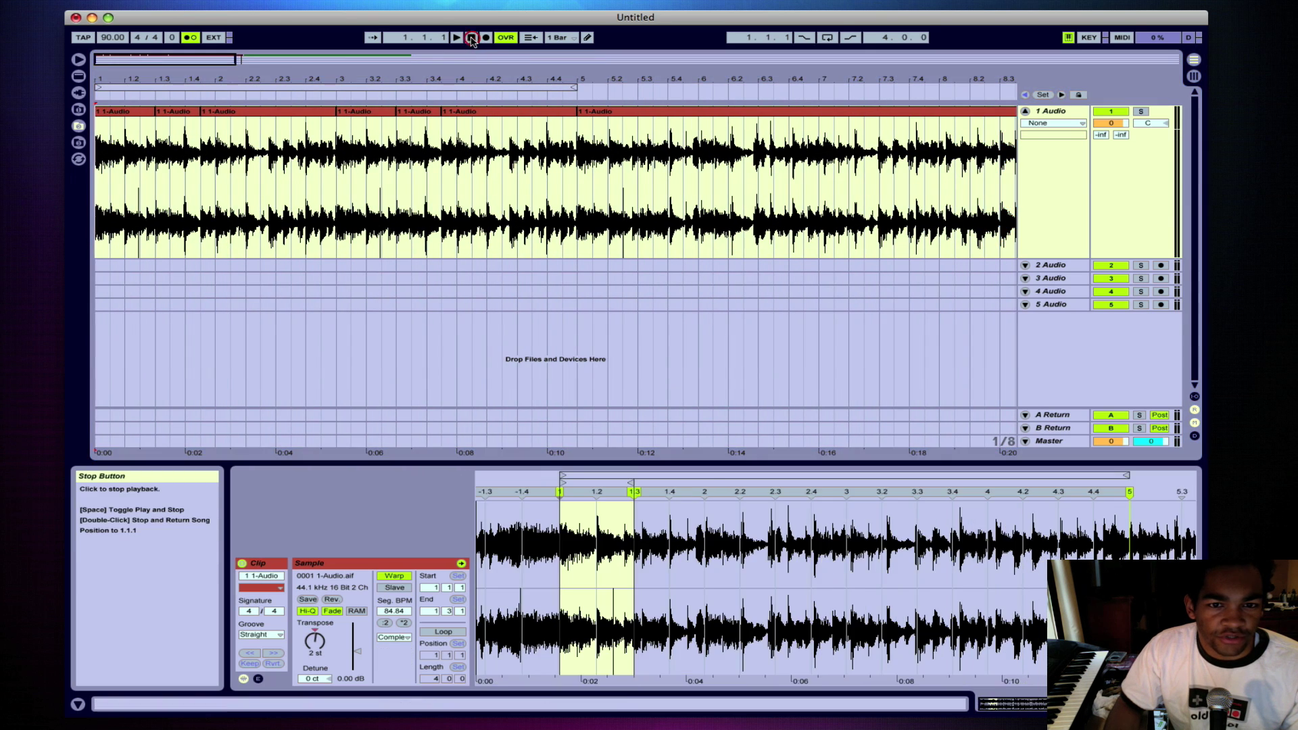
pyautogui.click(827, 37)
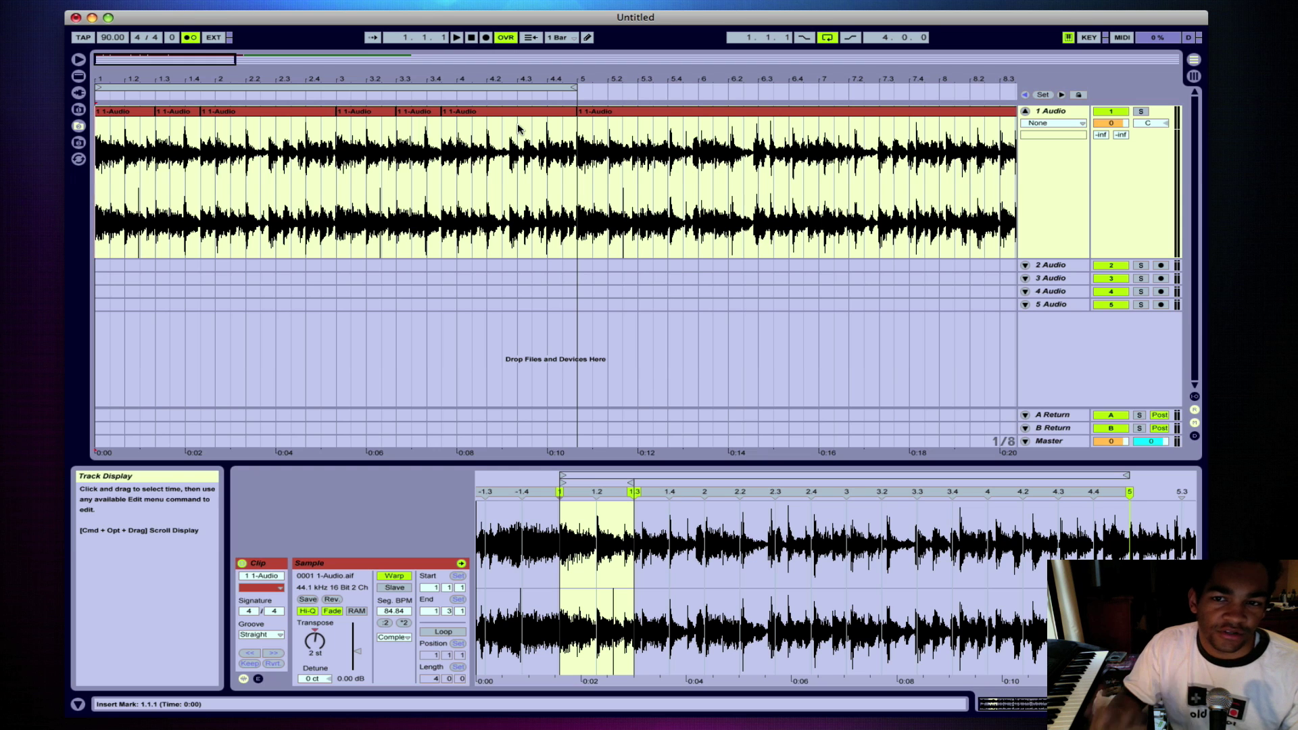
pyautogui.press('space')
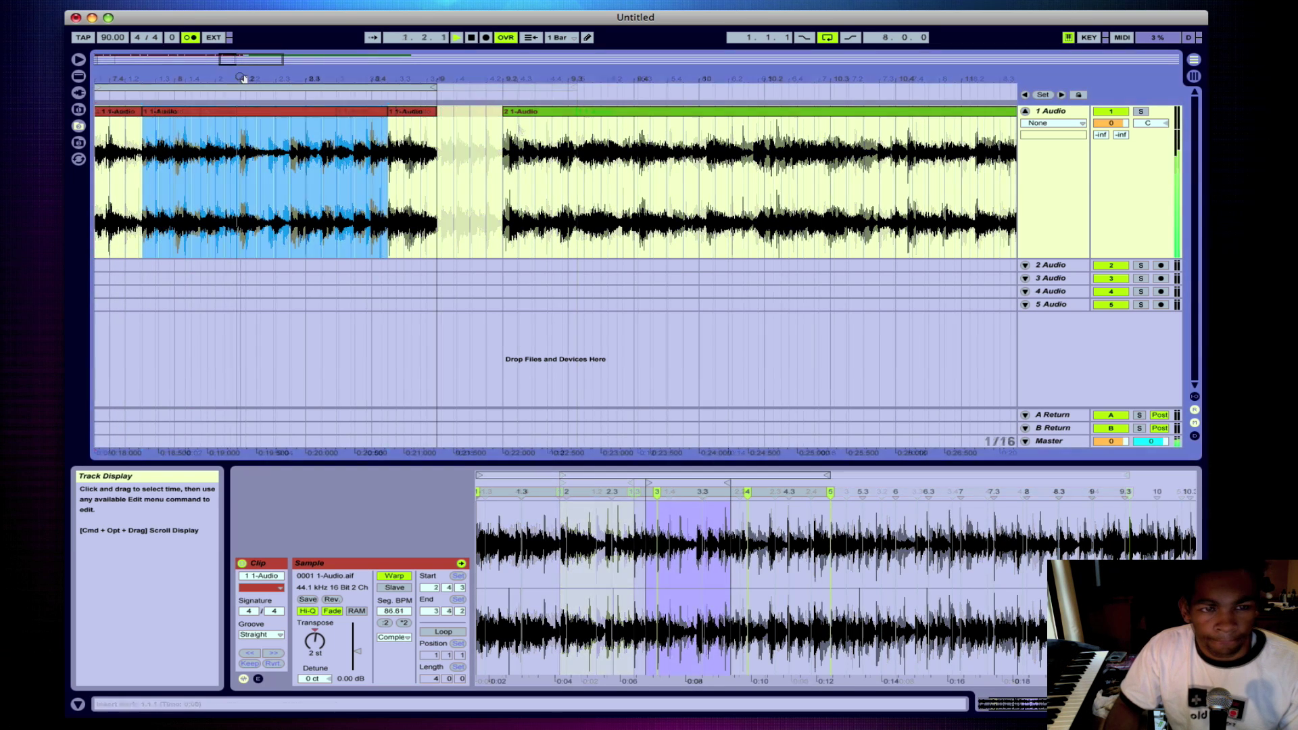
# Audition the eight-bar loop from the beginning and place the insert marker at the start of the green clip
pyautogui.moveTo(244, 61); pyautogui.dragTo(188, 43)
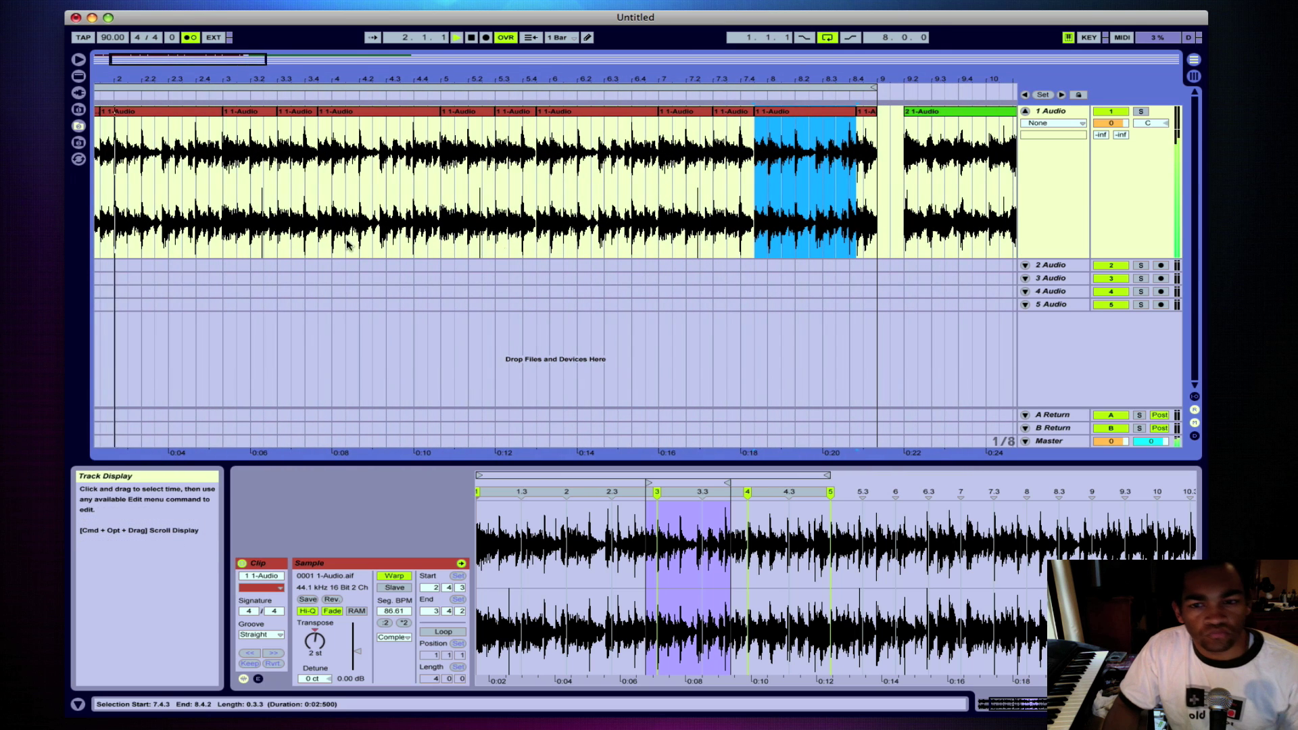
pyautogui.click(876, 186)
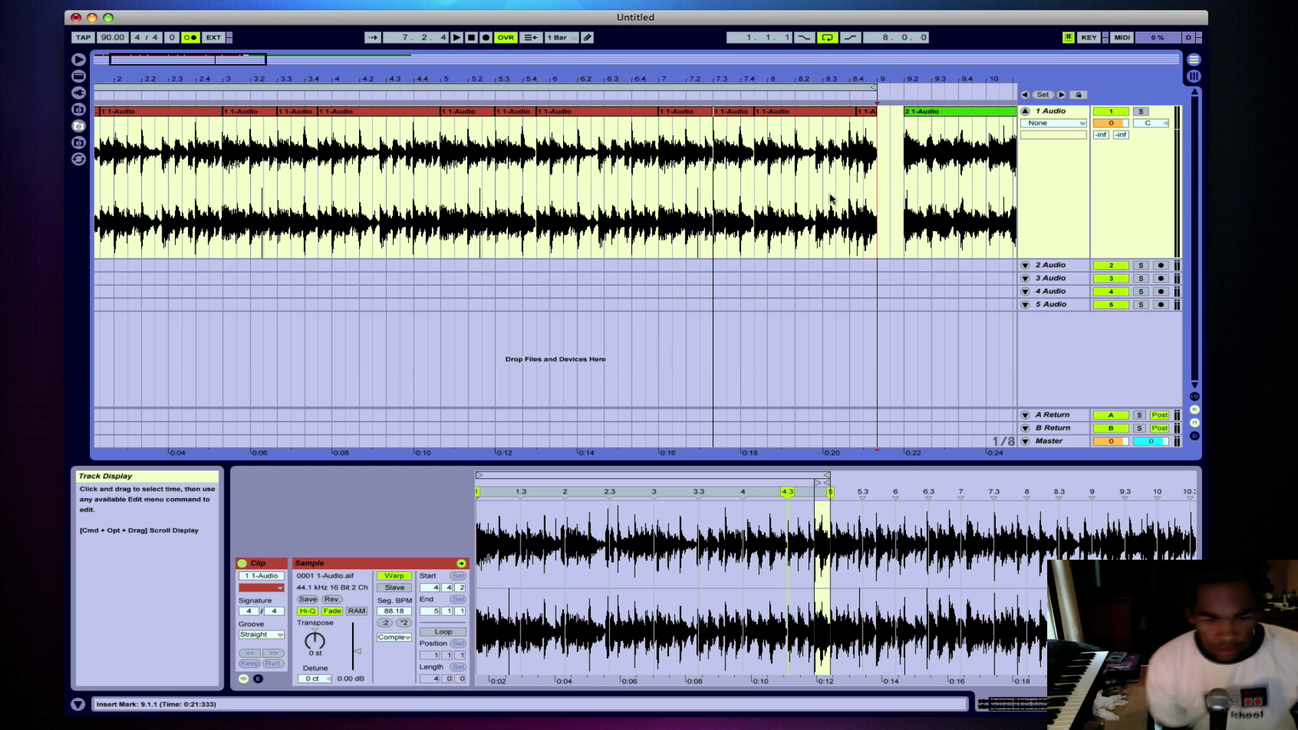
pyautogui.click(471, 37)
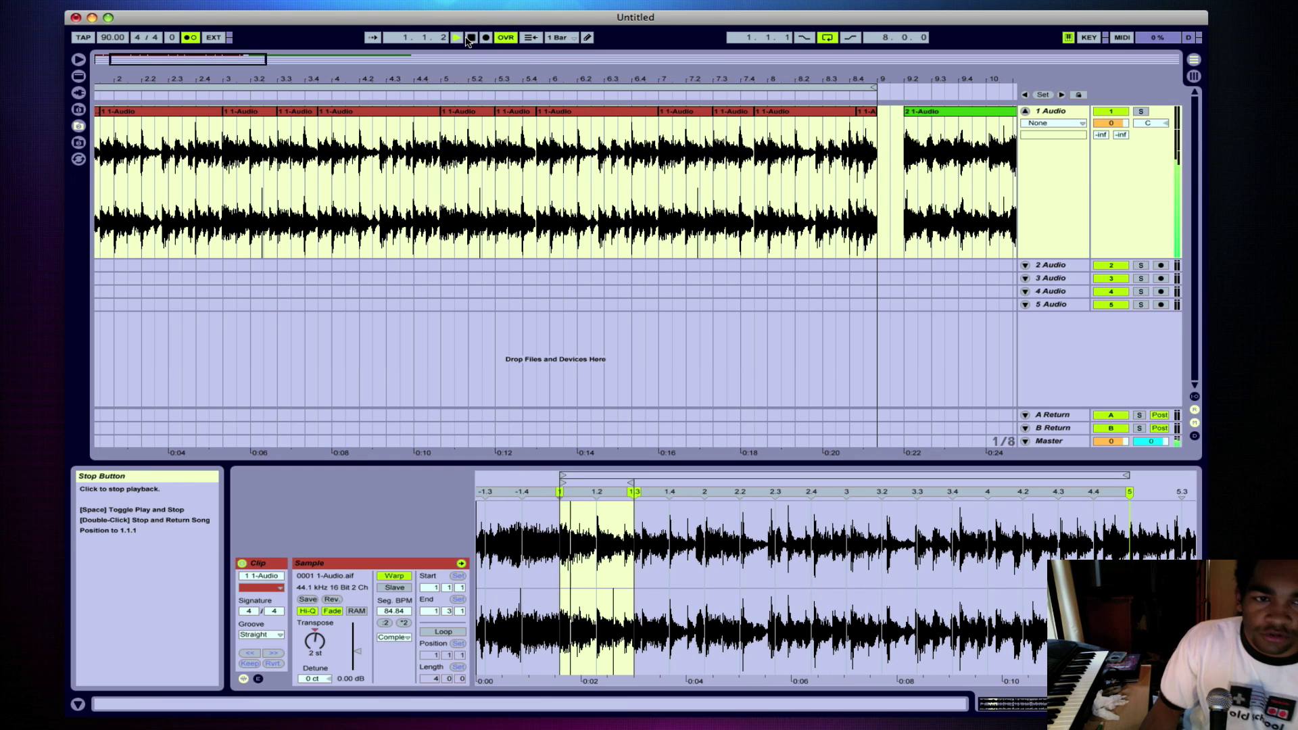
pyautogui.moveTo(197, 60); pyautogui.dragTo(307, 69)
pyautogui.press('space')
pyautogui.click(478, 146)
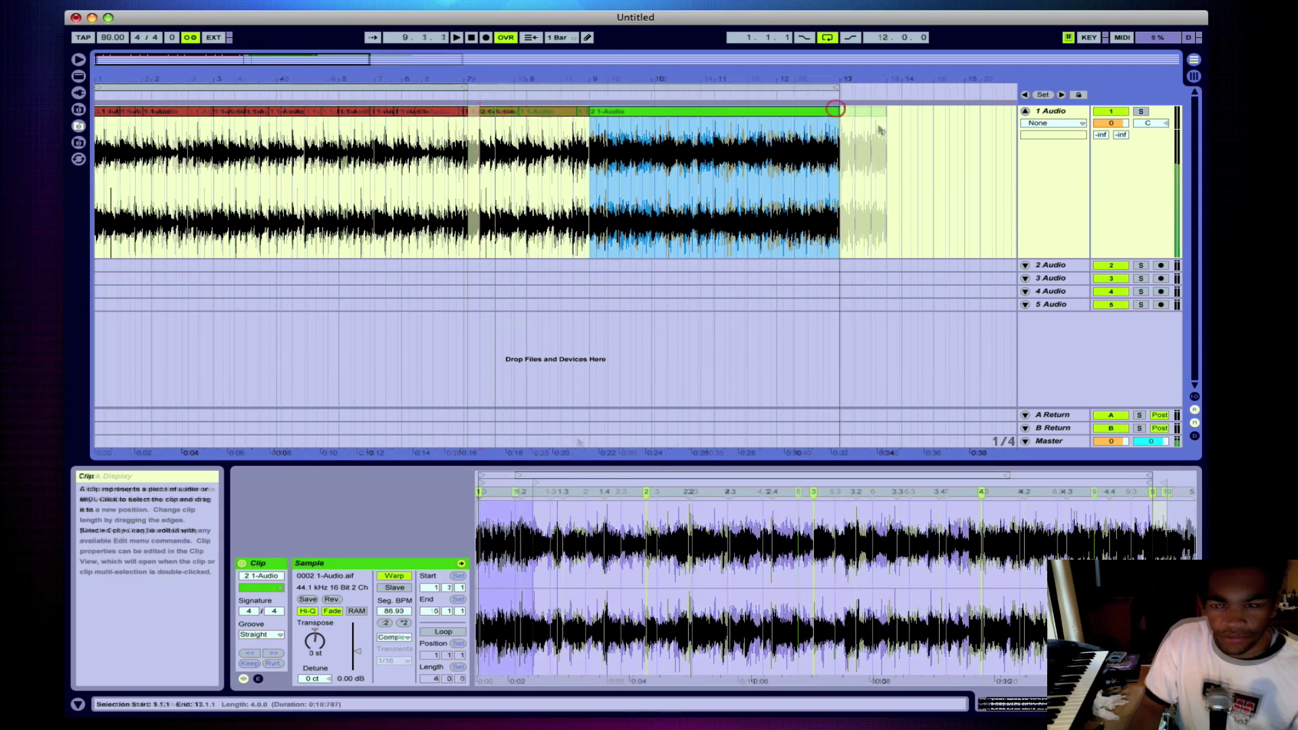
# Paste a copy of the four-bar green clip at bar 13 and extend the arrangement loop to 16 bars
pyautogui.click(877, 123)
pyautogui.press('super+v')
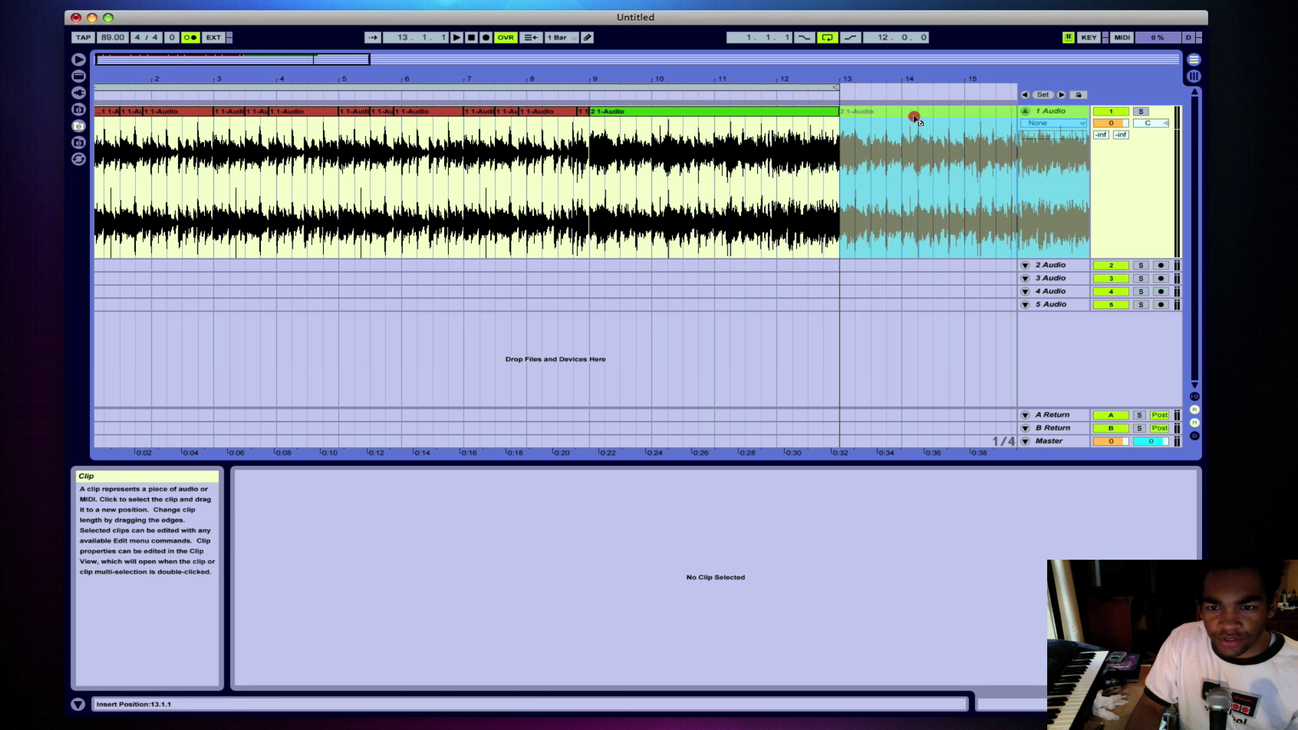
pyautogui.moveTo(914, 117); pyautogui.dragTo(914, 115)
pyautogui.moveTo(369, 60)
pyautogui.mouseDown()
pyautogui.moveTo(572, 60)
pyautogui.moveTo(614, 86)
pyautogui.moveTo(666, 87)
pyautogui.mouseUp()
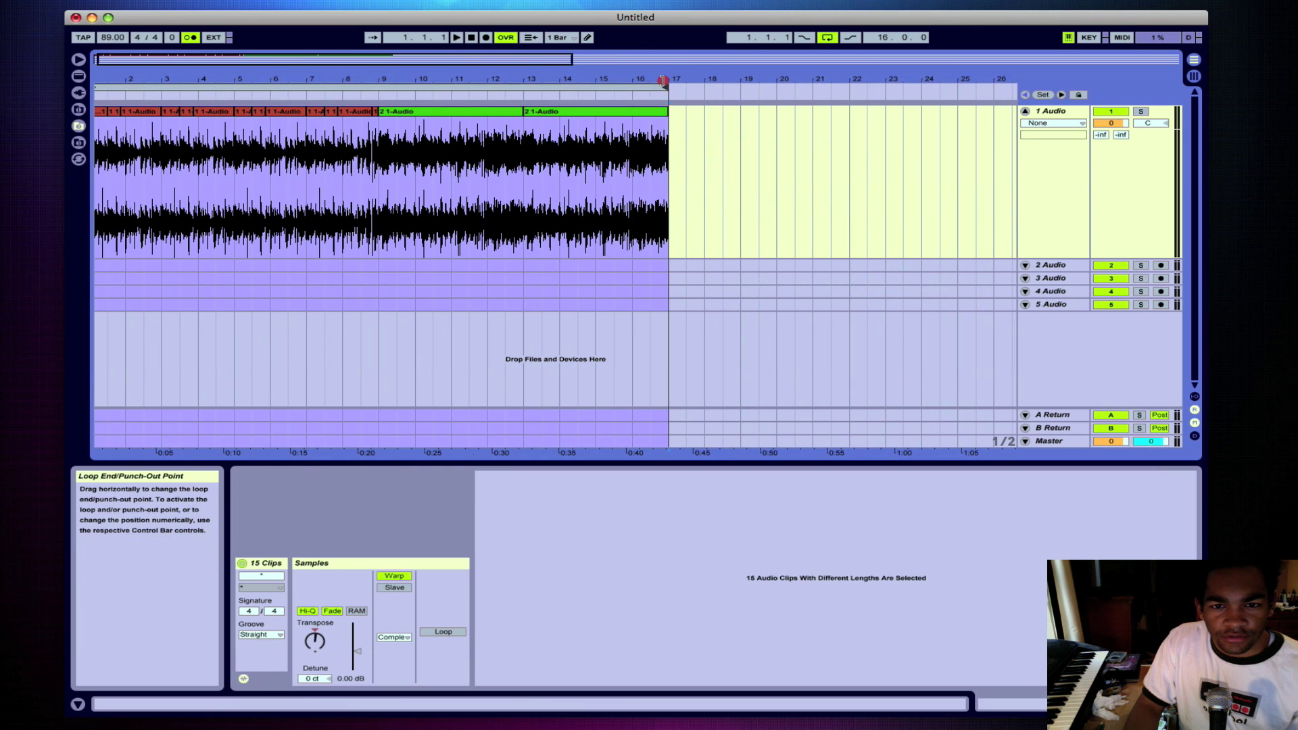
# Reduce the height of track 1 Audio and turn off the metronome while the 16-bar loop plays
pyautogui.click(456, 39)
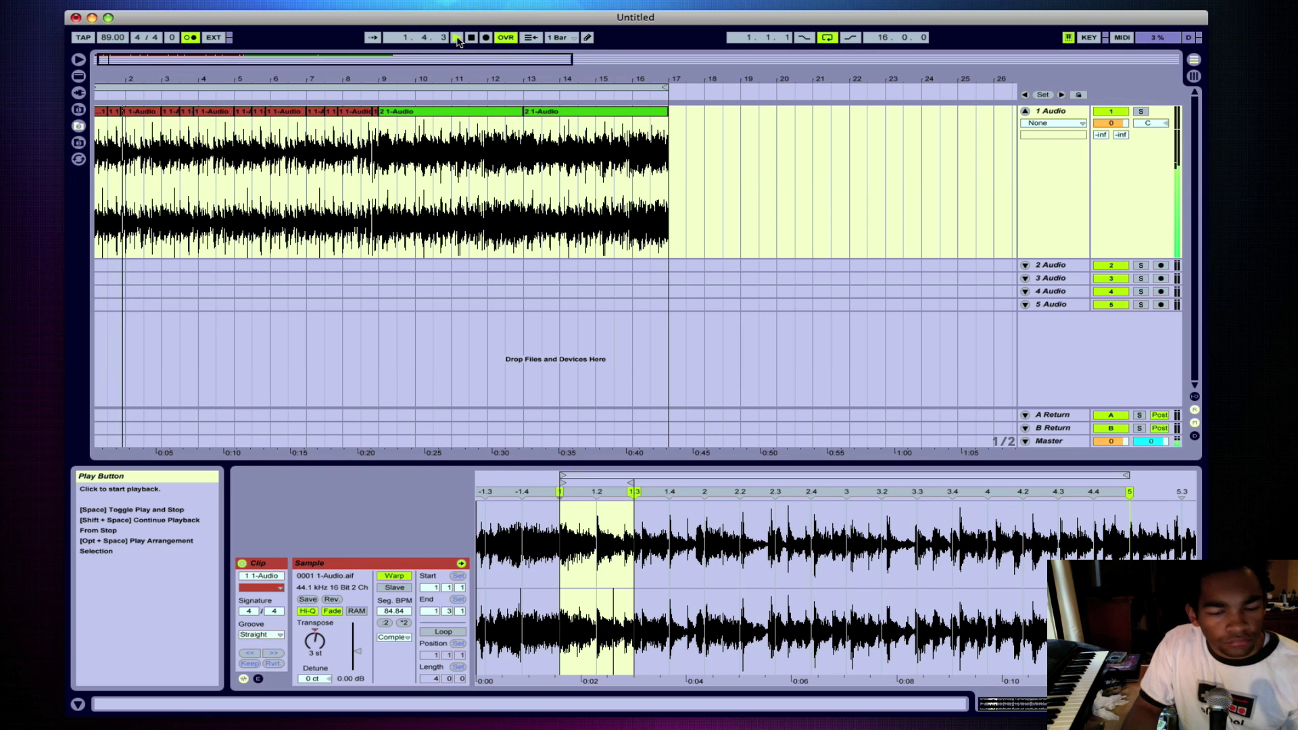
pyautogui.click(311, 57)
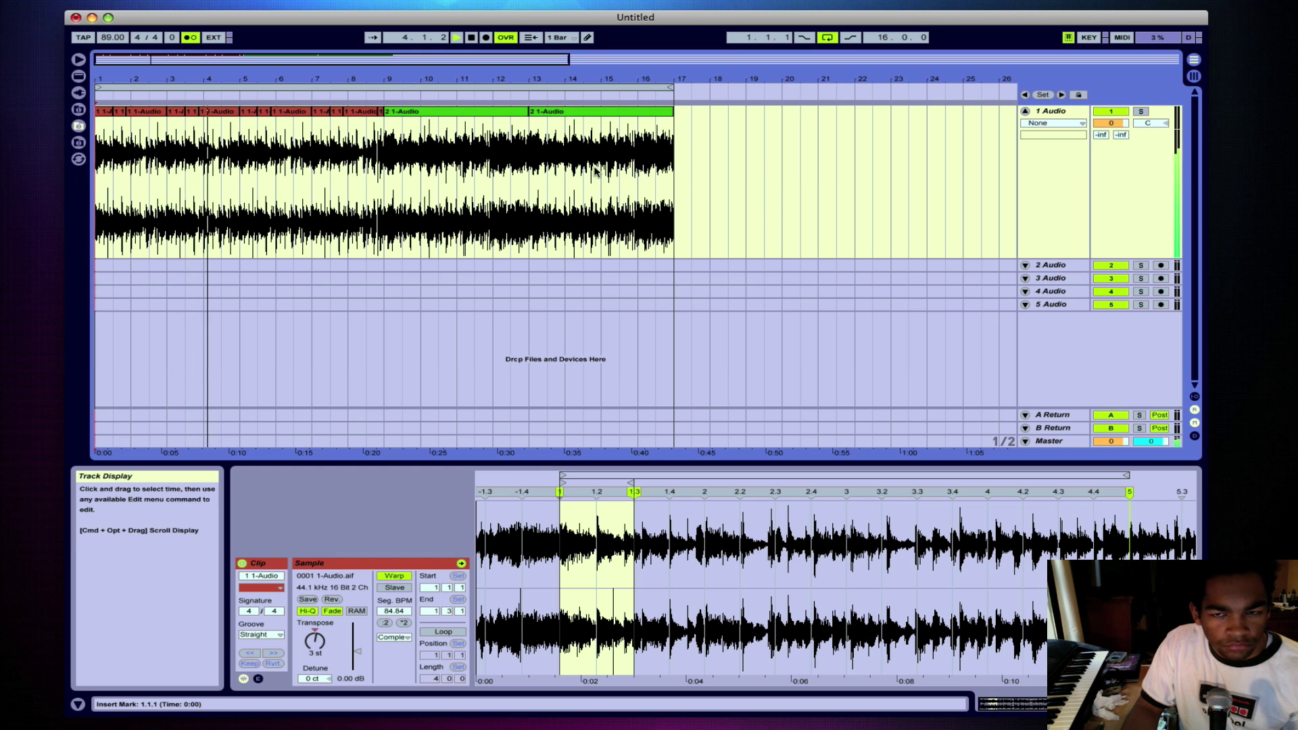
pyautogui.moveTo(1059, 247); pyautogui.dragTo(1049, 199)
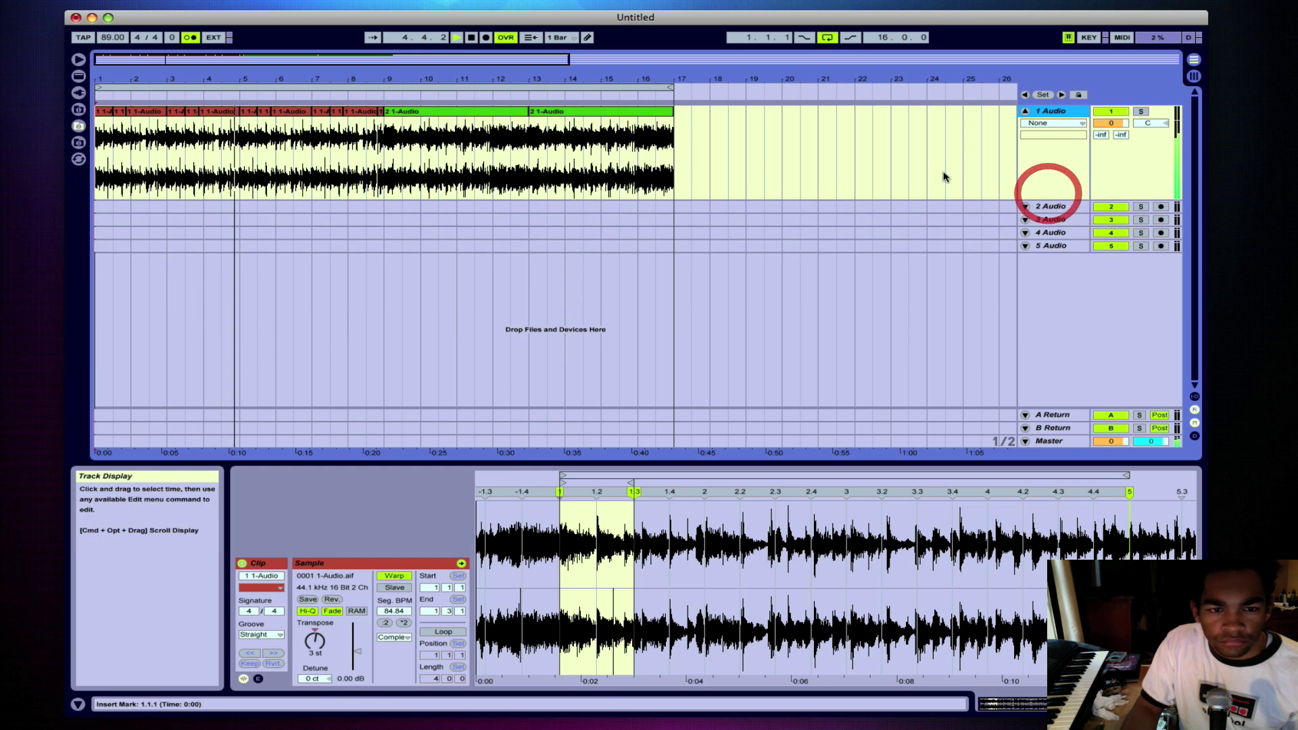
pyautogui.click(192, 38)
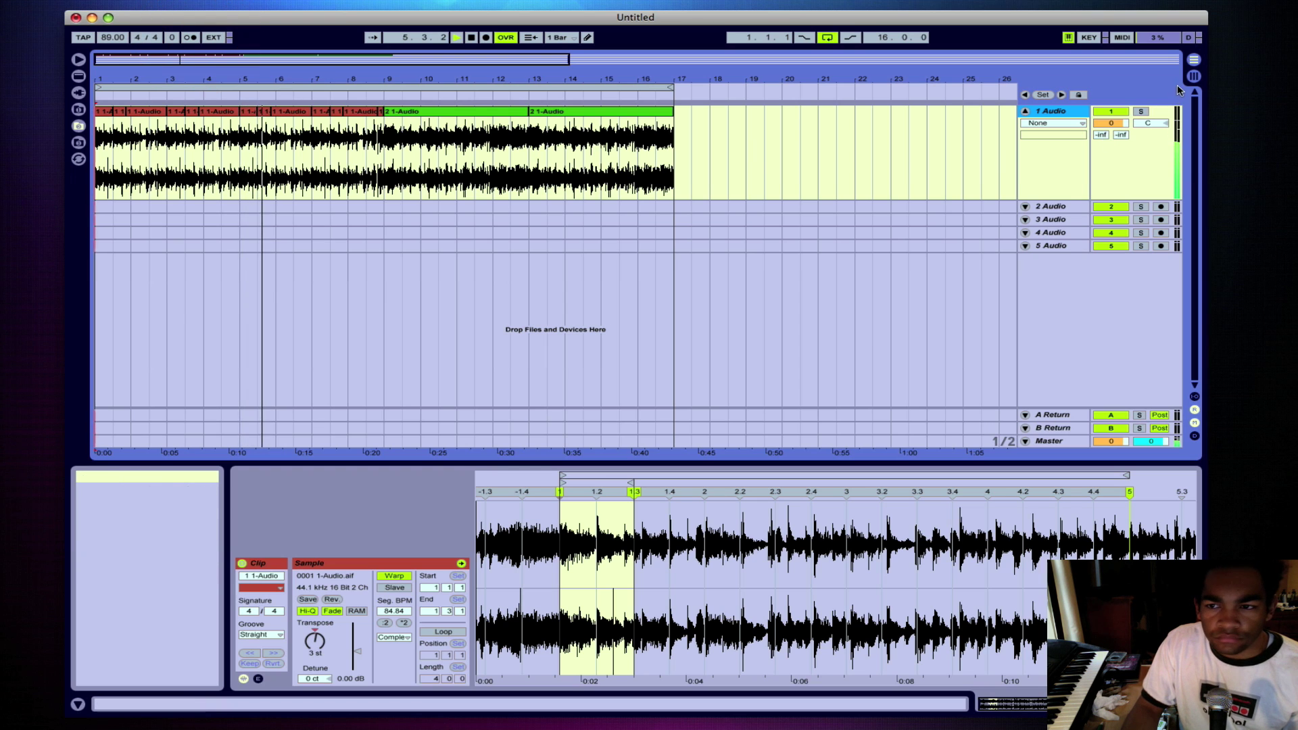
# Insert a MIDI track after 1 Audio in Session View and load the Impulse instrument onto it
pyautogui.click(1194, 60)
pyautogui.click(115, 69)
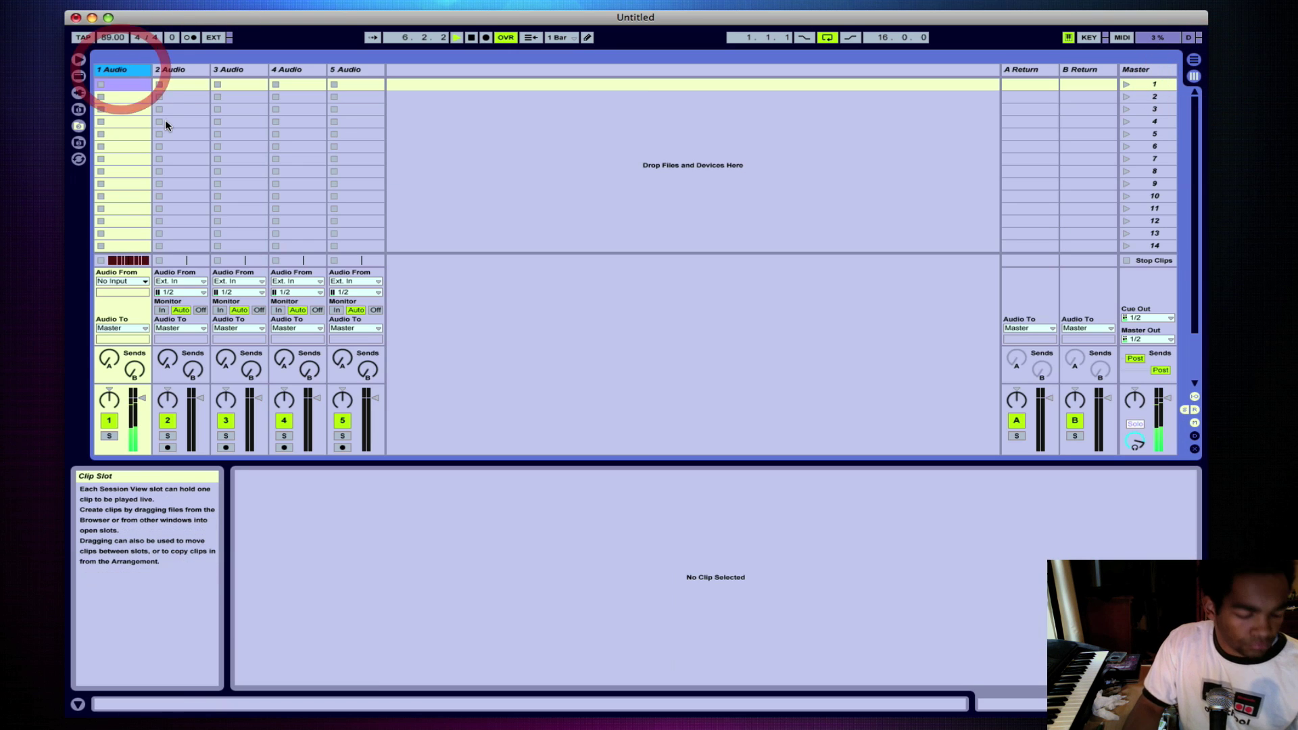
pyautogui.press('super+shift+t')
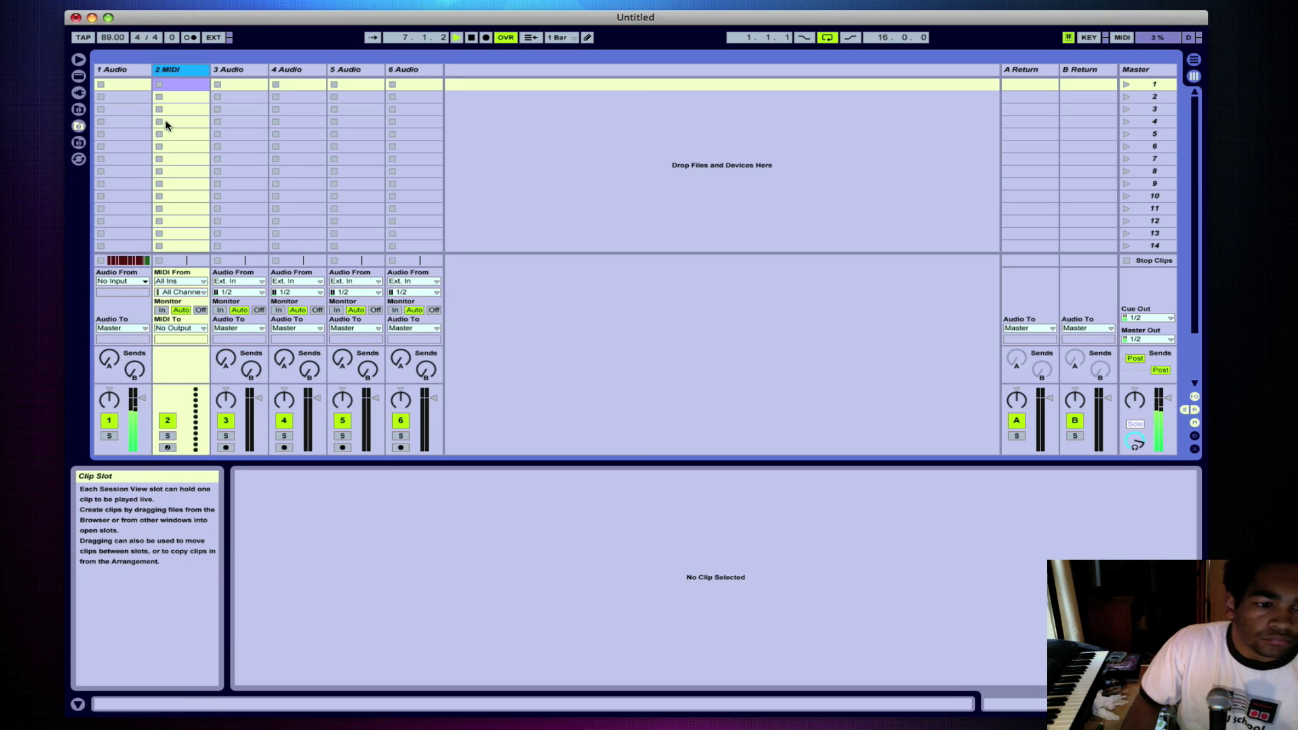
pyautogui.click(78, 60)
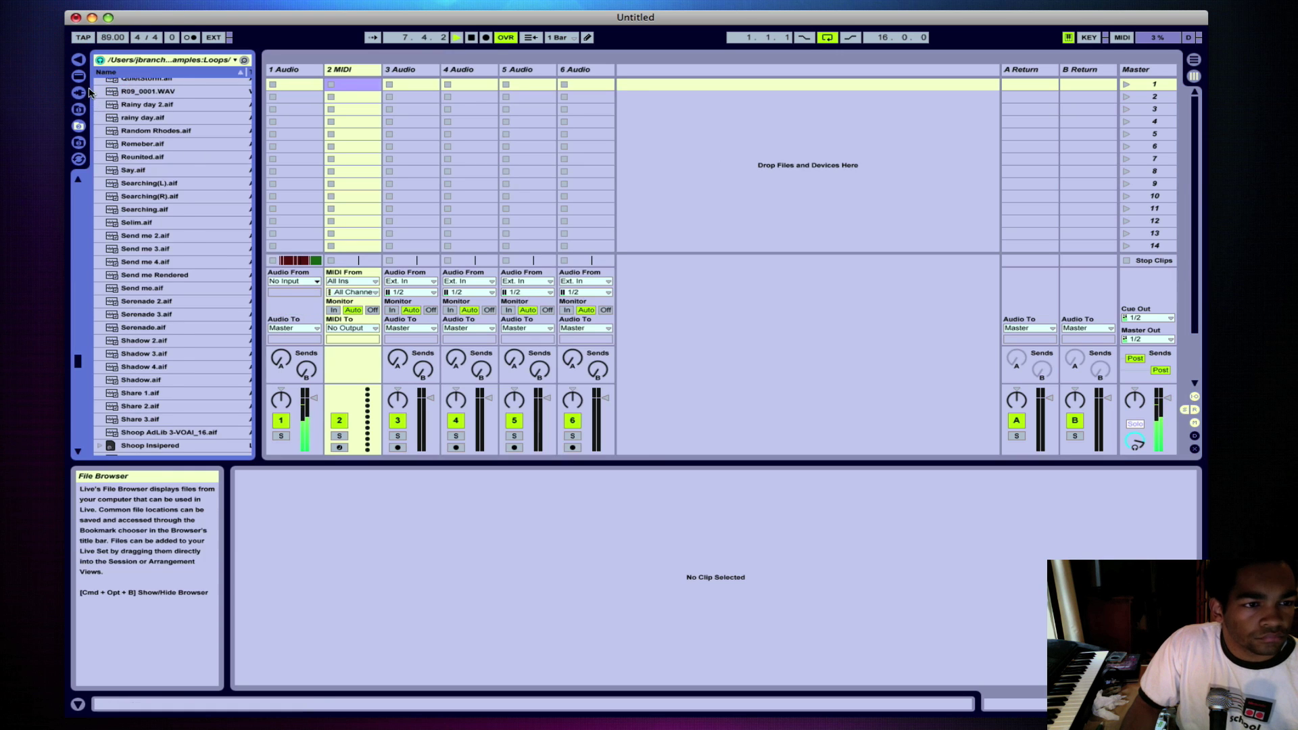
pyautogui.click(78, 75)
pyautogui.moveTo(151, 112); pyautogui.dragTo(346, 66)
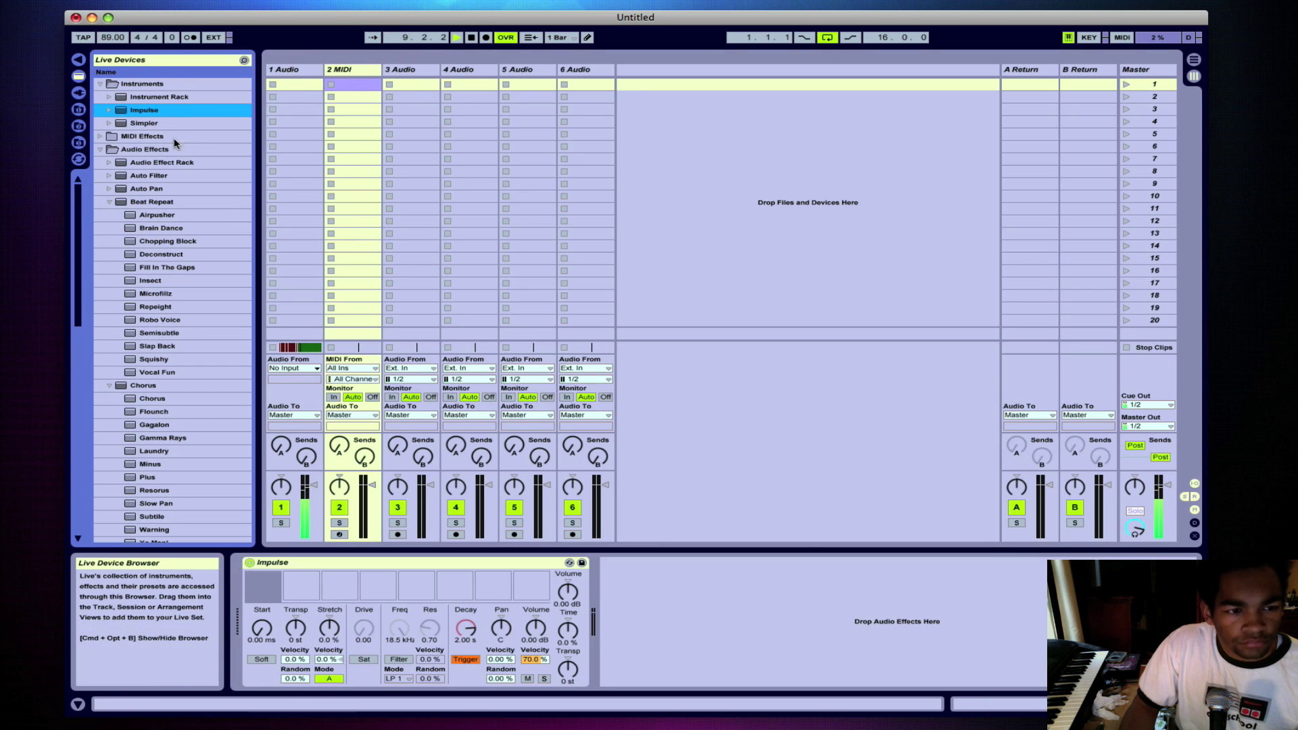
# Browse the Drum Samples folder, collapse Hip hop Samples and bring the R&B Samples into view
pyautogui.click(79, 142)
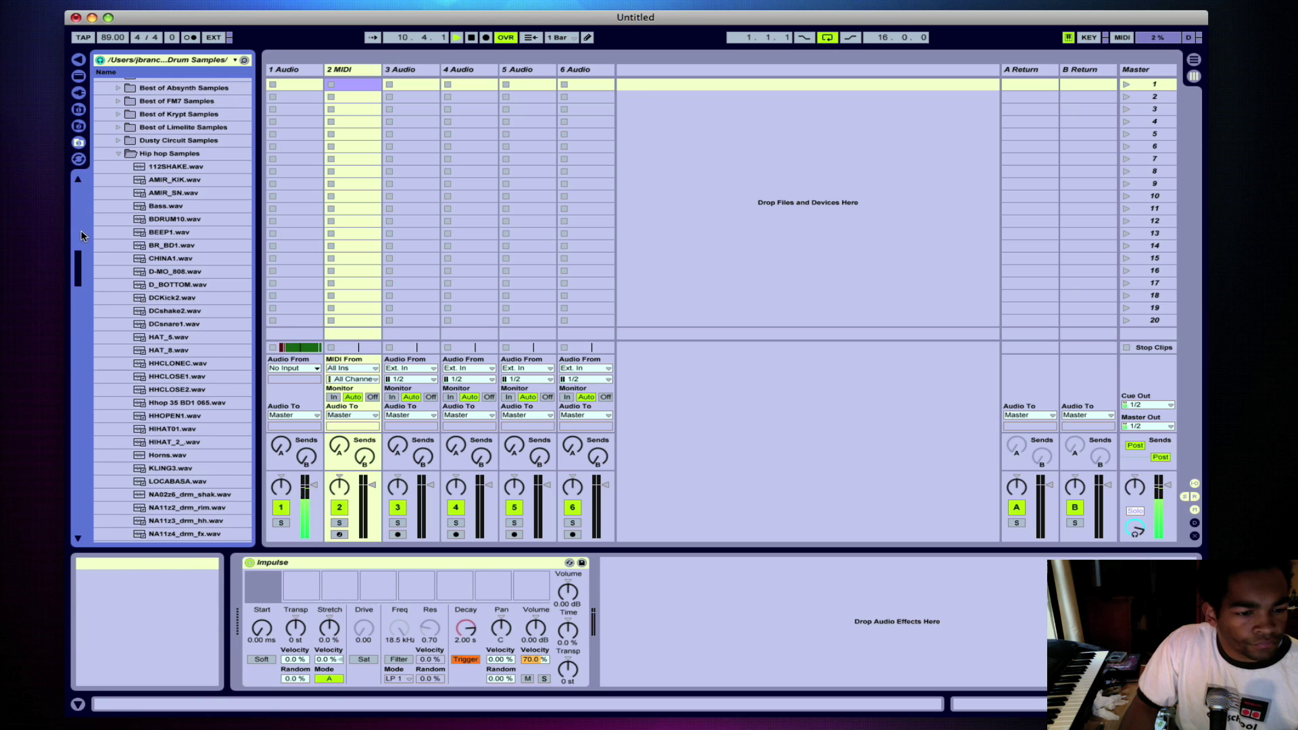
pyautogui.click(118, 154)
pyautogui.moveTo(78, 278); pyautogui.dragTo(77, 283)
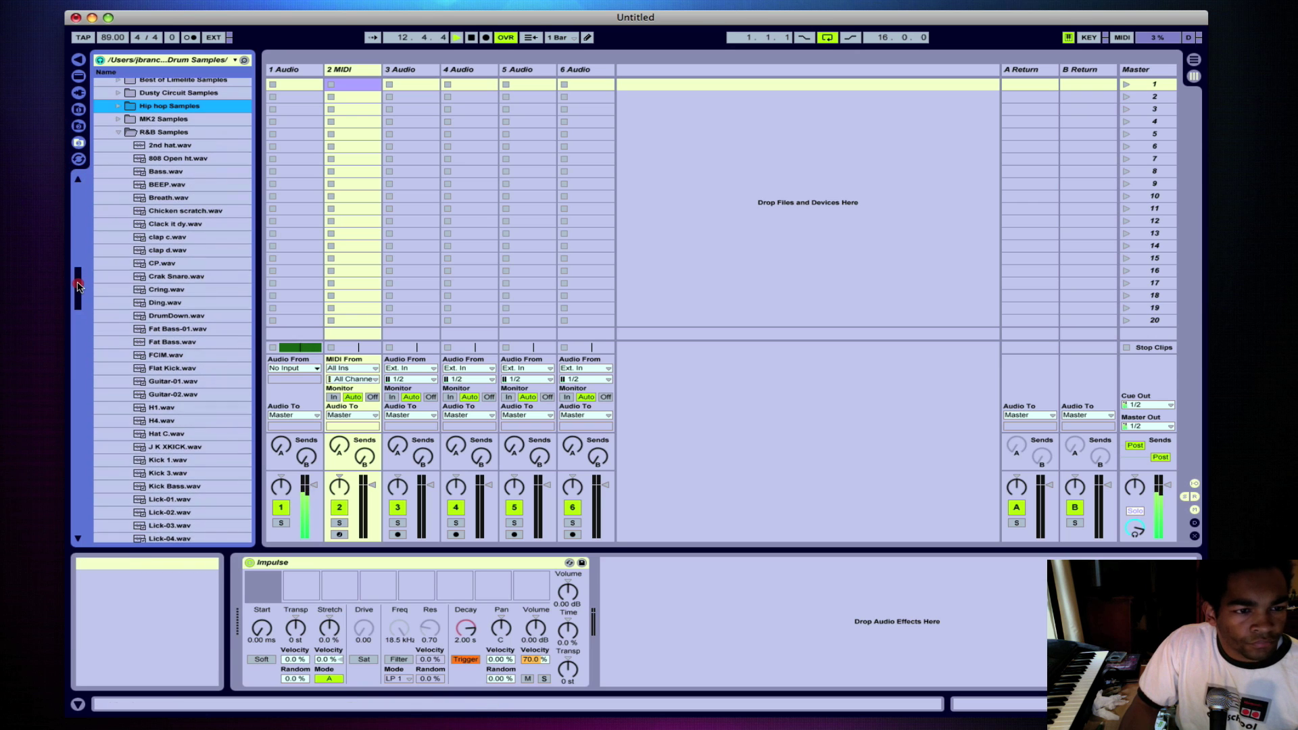
# Inspect the green clips near the end of the arrangement and open the sample details of the one at bar 9
pyautogui.click(1193, 60)
pyautogui.moveTo(501, 61); pyautogui.dragTo(368, 64)
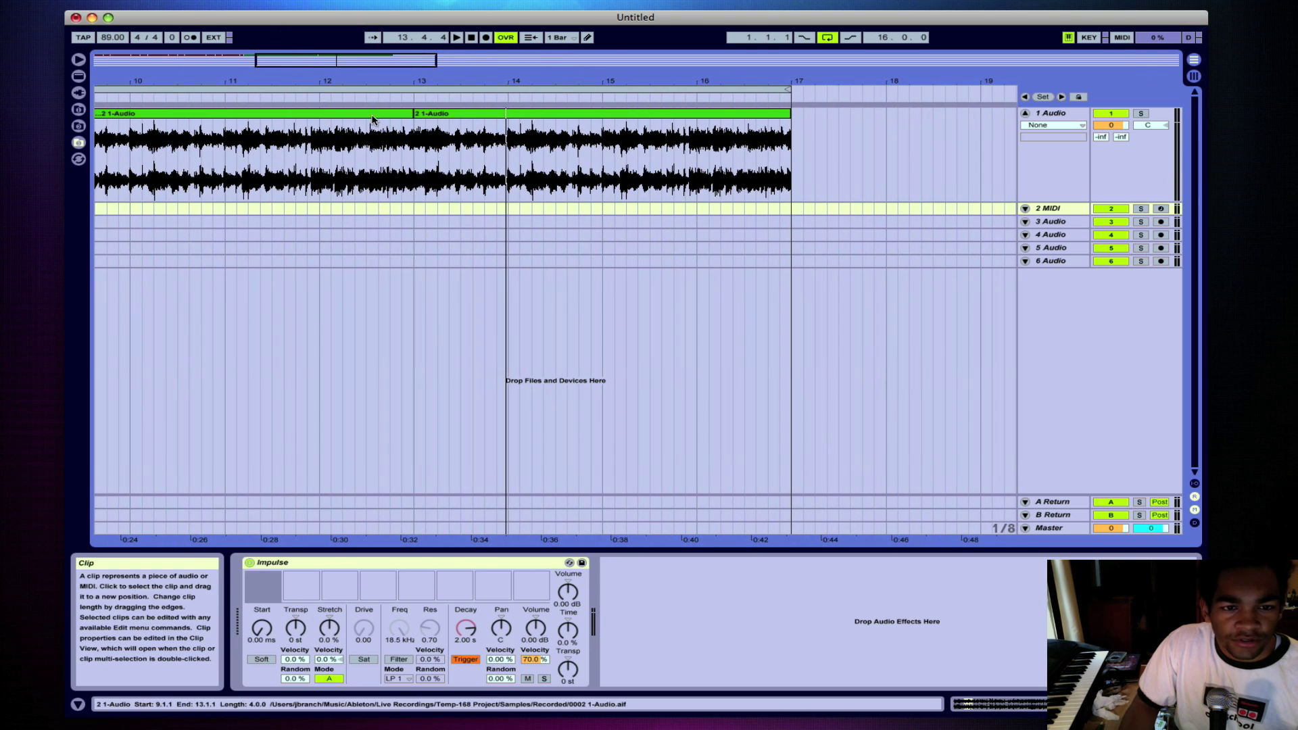
pyautogui.click(373, 118)
pyautogui.doubleClick(375, 118)
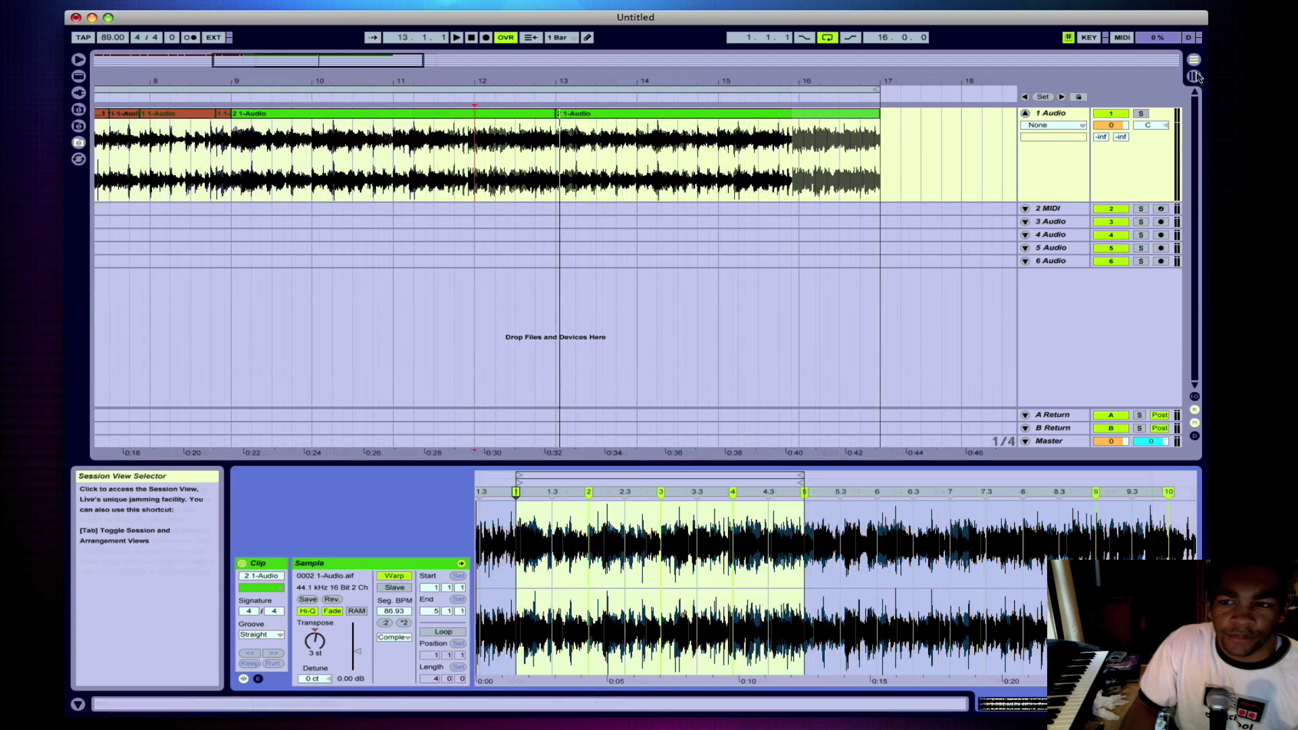
# Fill the first five Impulse slots on 2 MIDI with drum samples, including Nice Kick.wav and N1K6.wav, and arm the track
pyautogui.click(1194, 75)
pyautogui.click(174, 314)
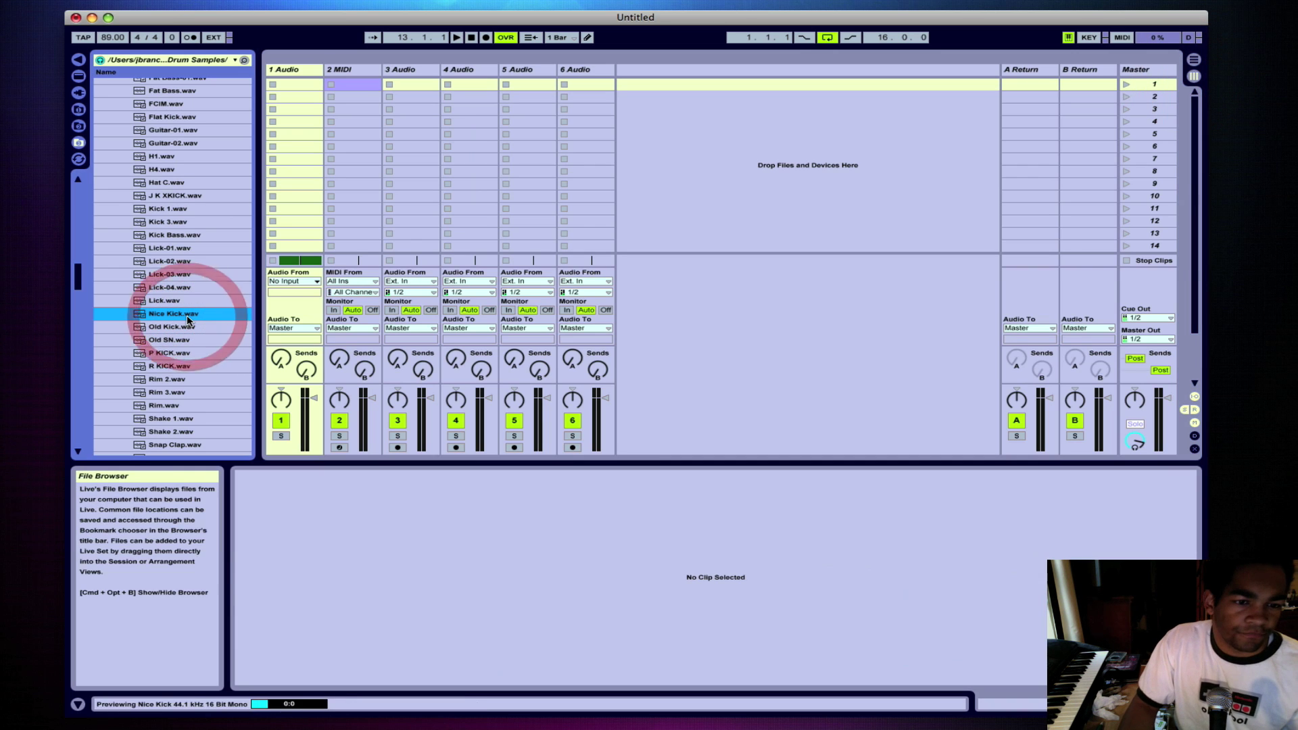
pyautogui.click(345, 70)
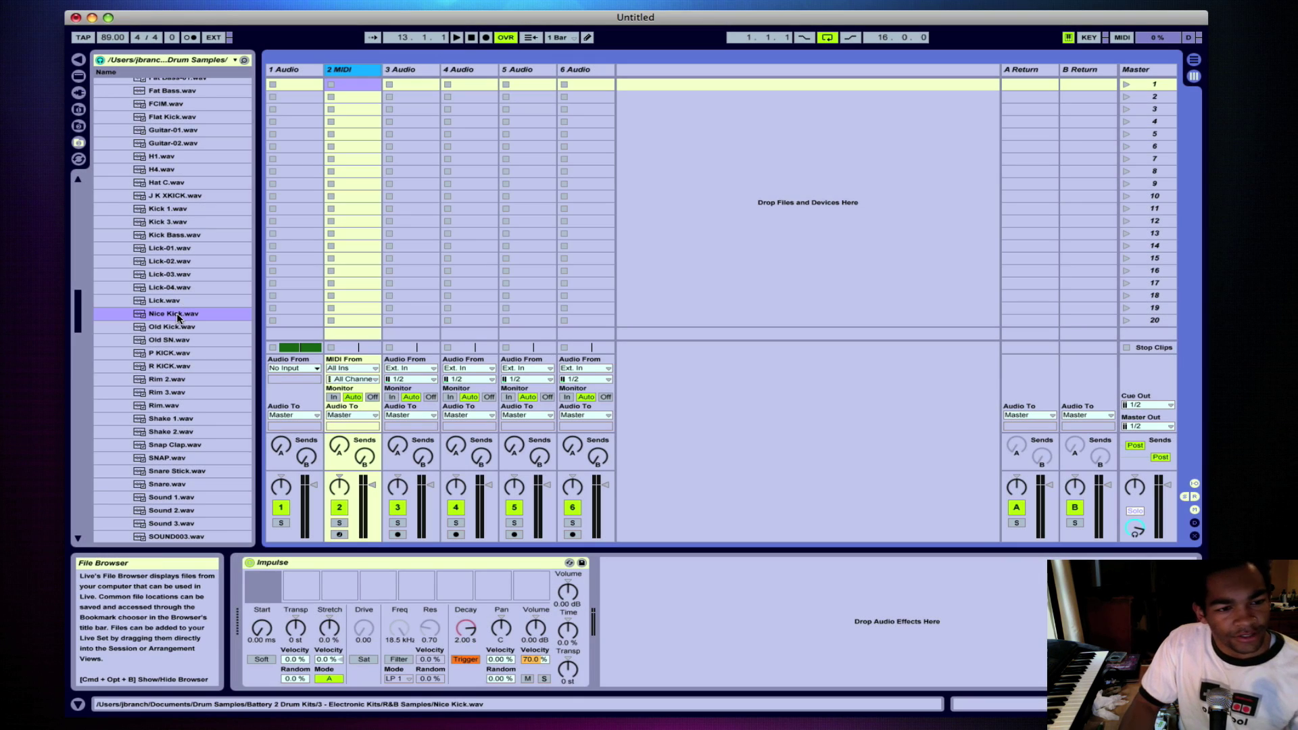
pyautogui.moveTo(179, 319); pyautogui.dragTo(263, 593)
pyautogui.click(340, 534)
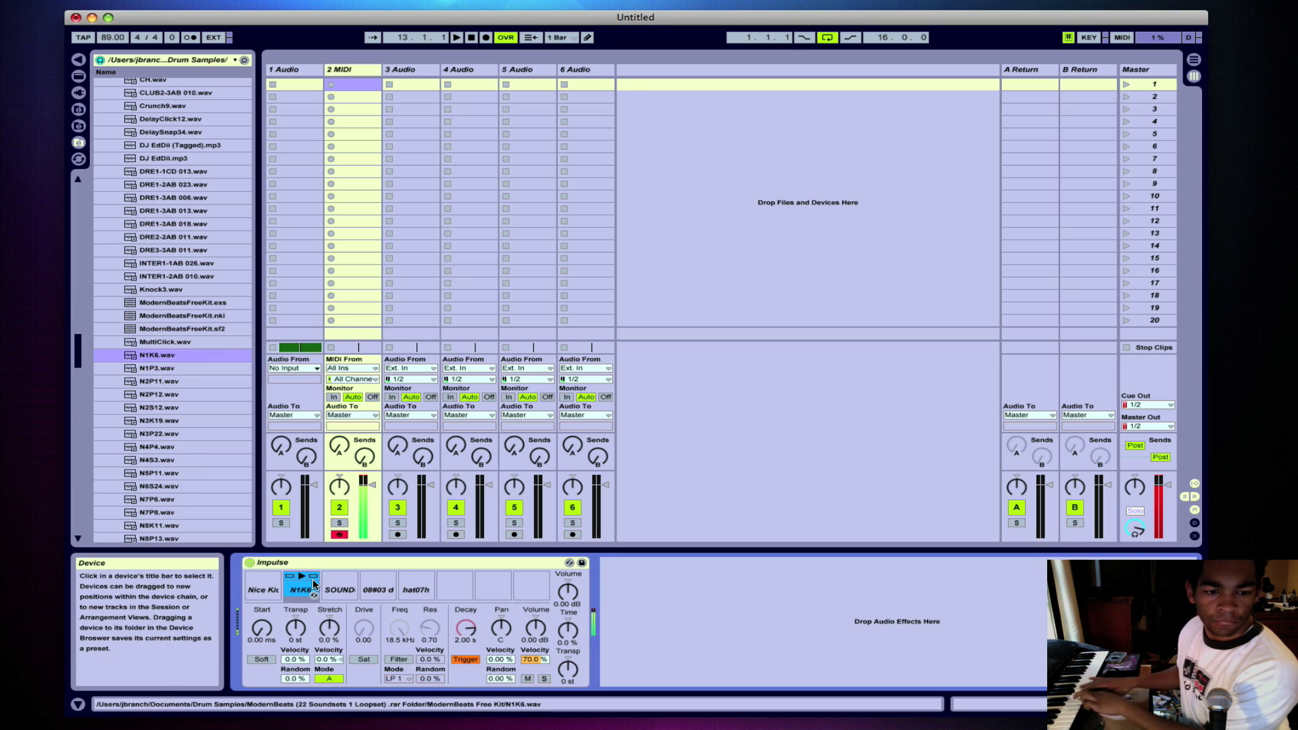
# Set record quantization to No Quantization
pyautogui.click(12, 0)
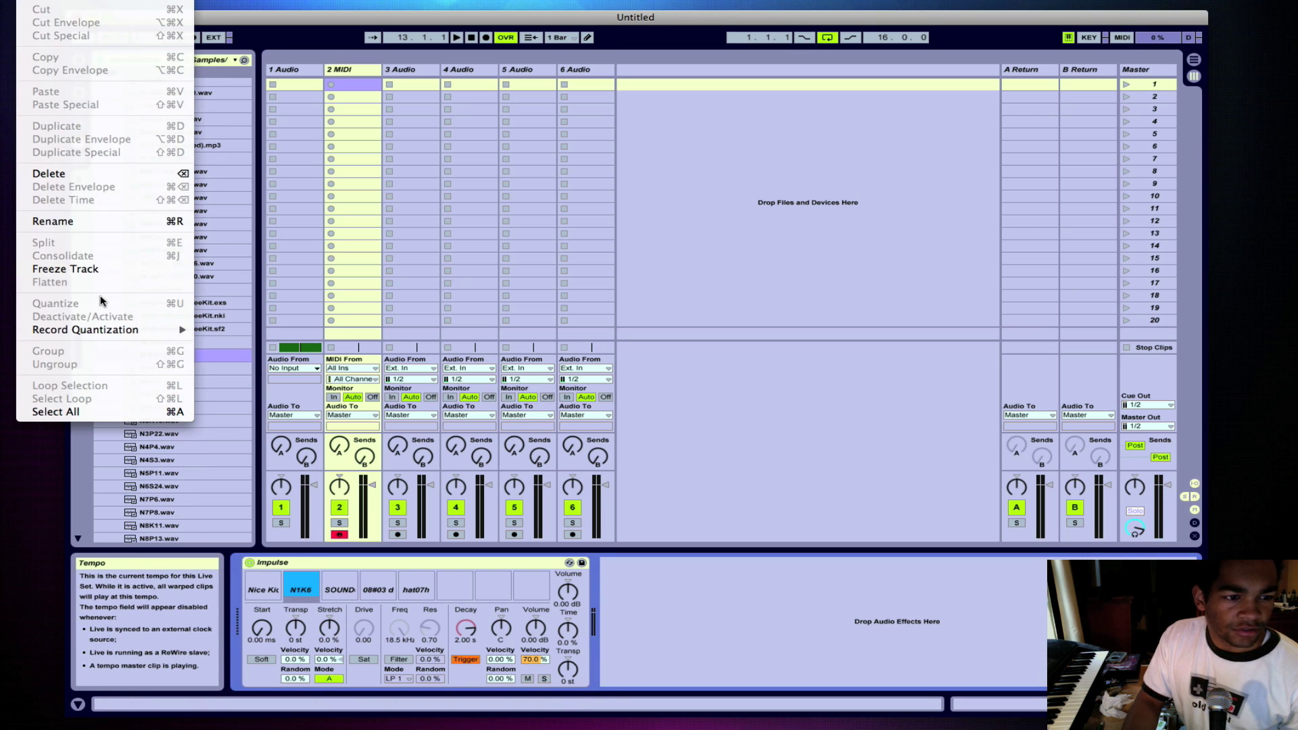
pyautogui.moveTo(104, 329)
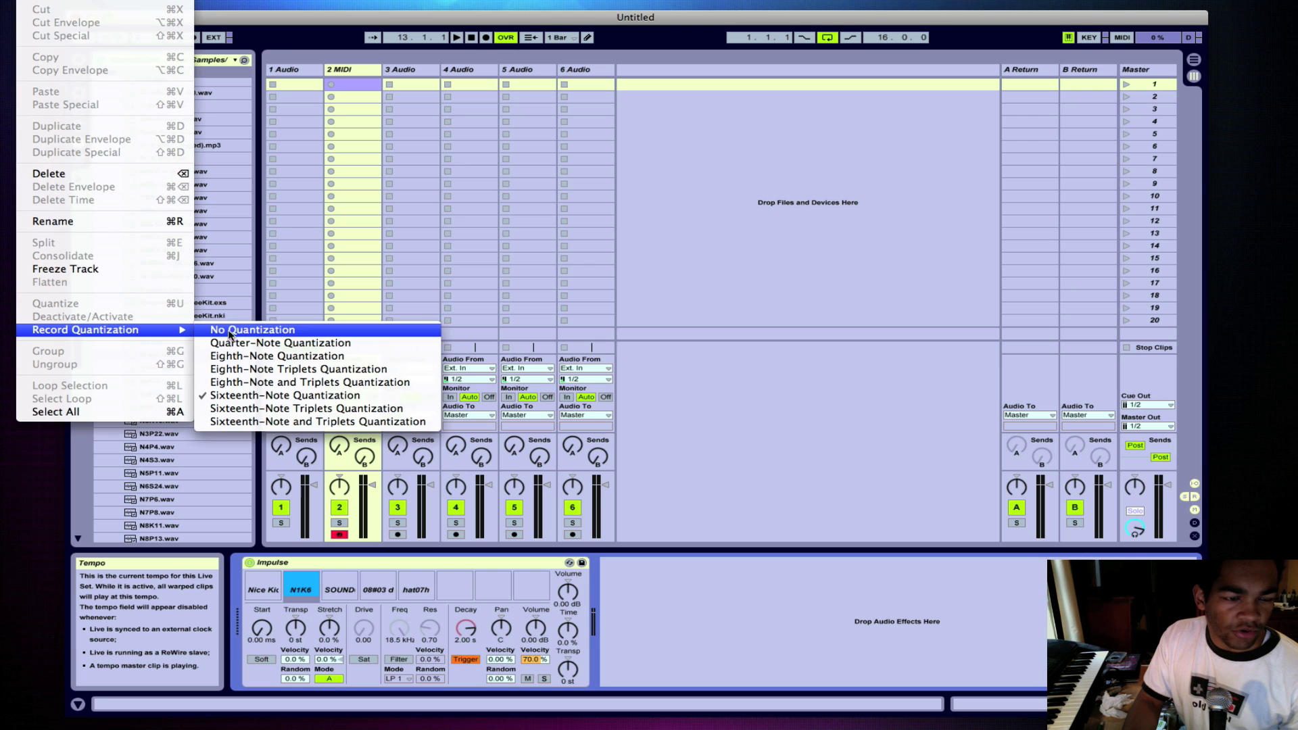
pyautogui.click(254, 331)
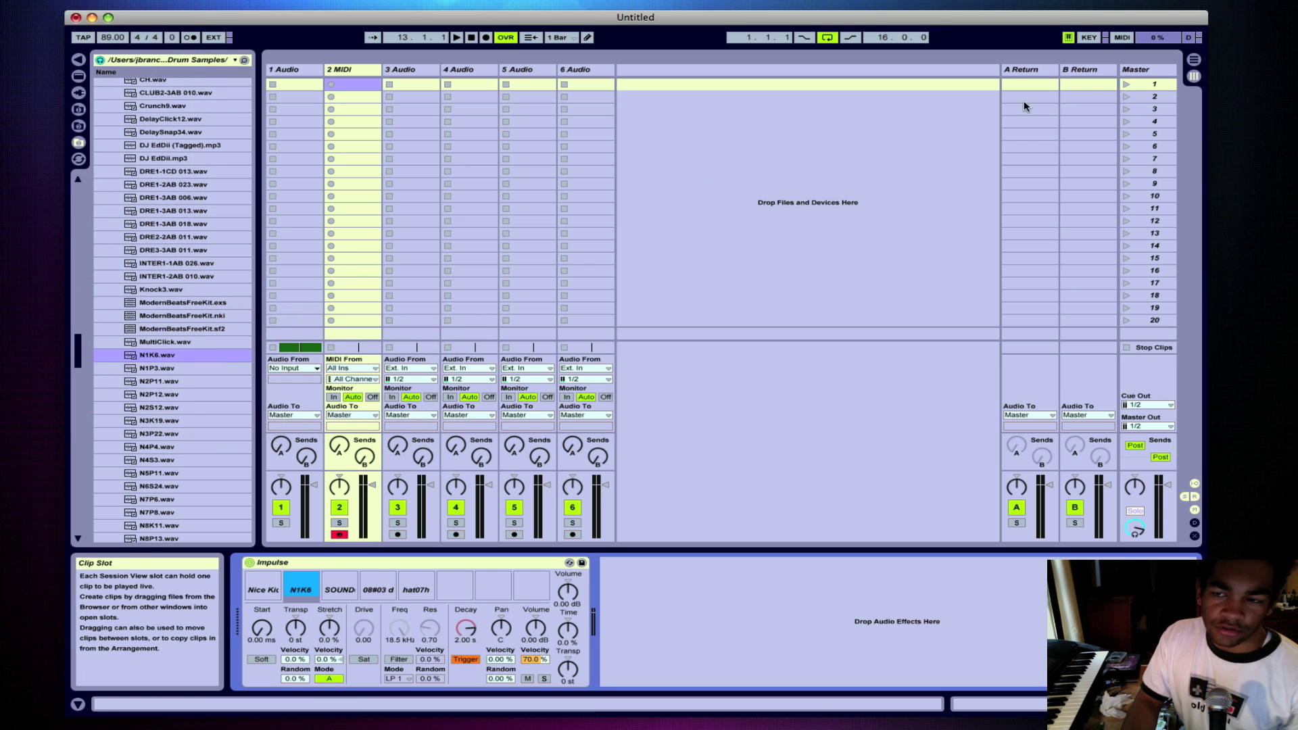
# Play the song from the start and show the whole 16-bar loop in Arrangement View
pyautogui.moveTo(869, 16); pyautogui.dragTo(869, 12)
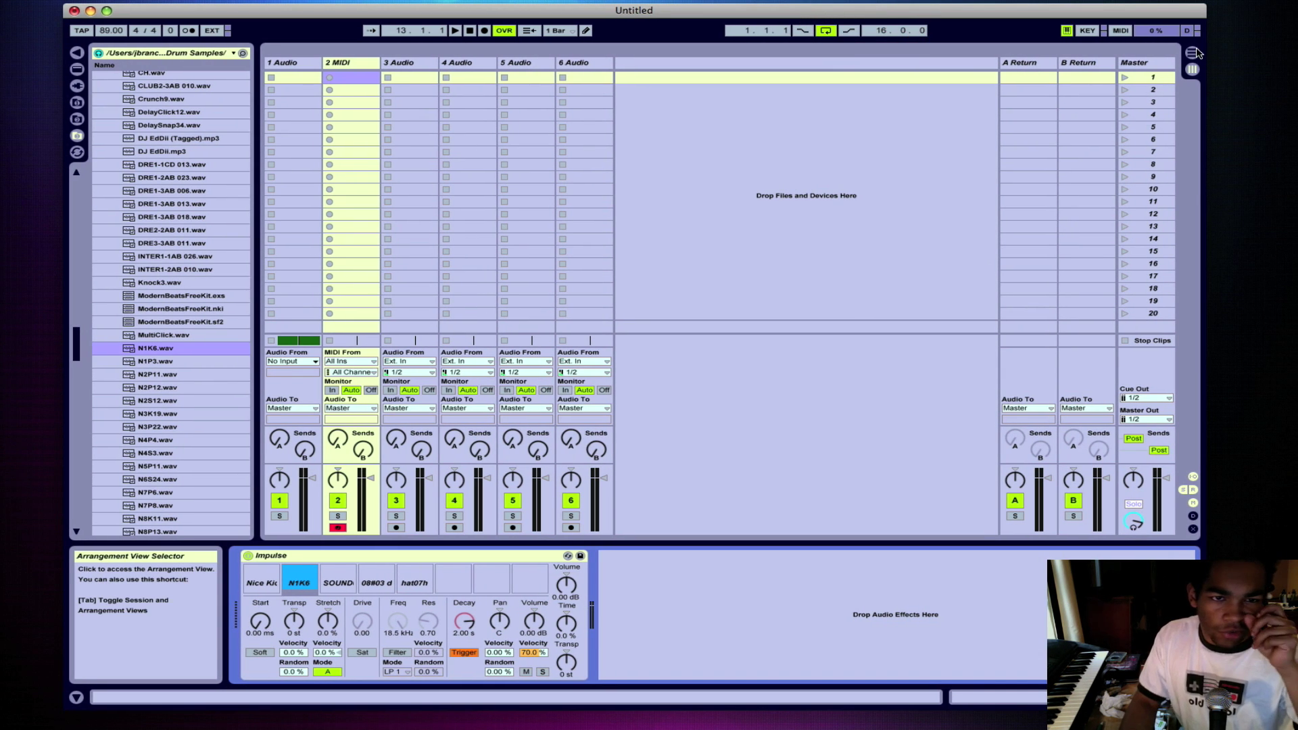
pyautogui.click(457, 31)
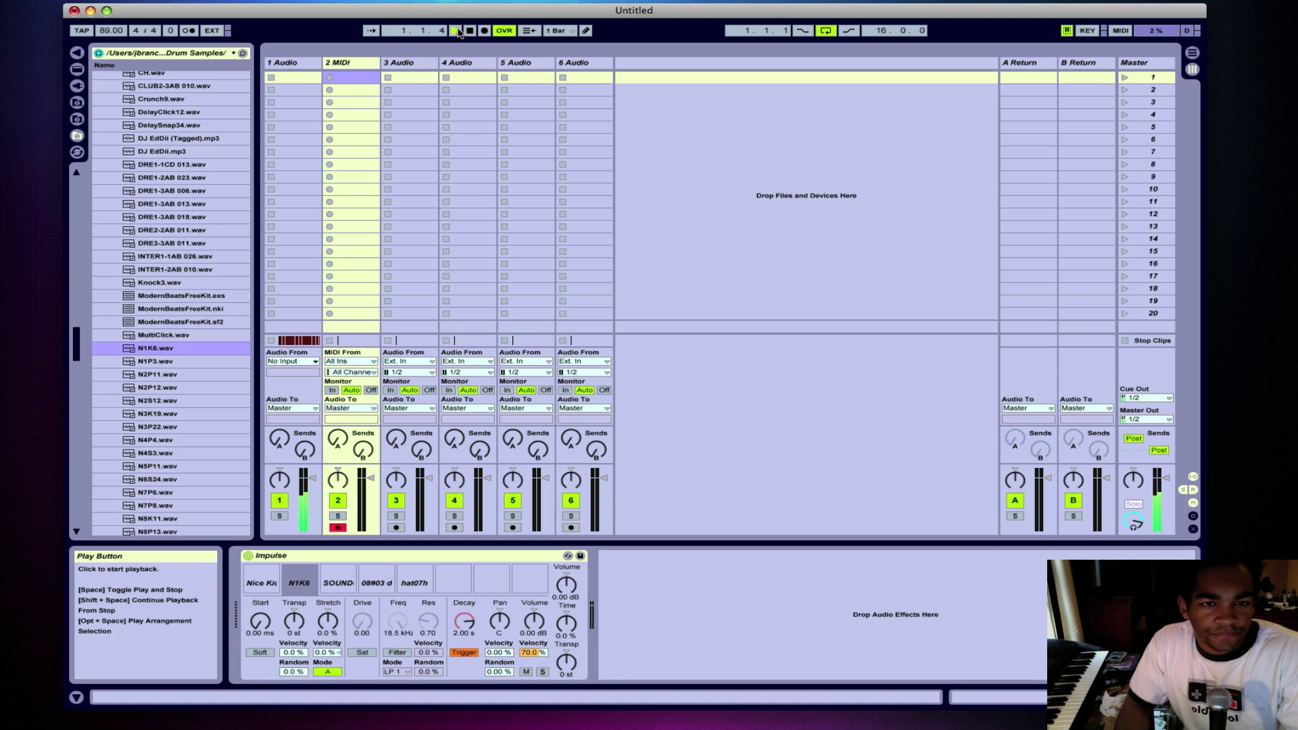
pyautogui.click(1192, 53)
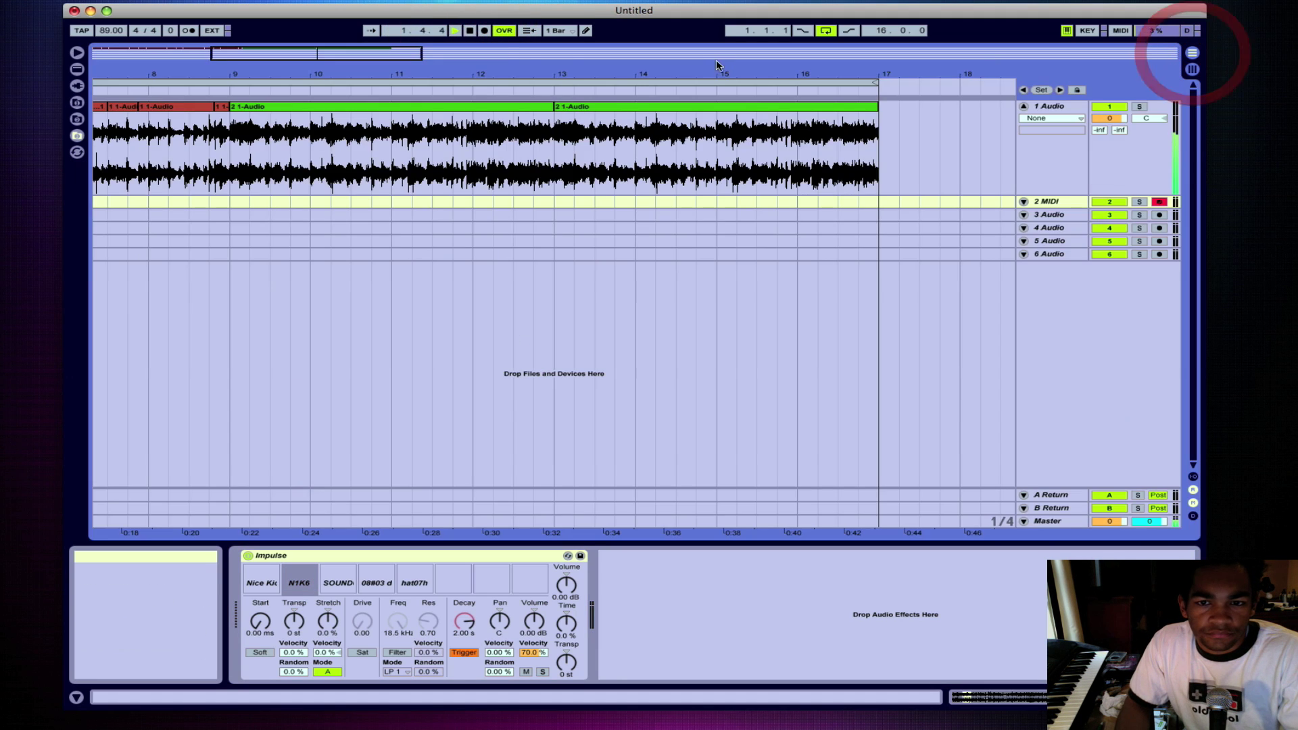
pyautogui.moveTo(477, 50); pyautogui.dragTo(578, 55)
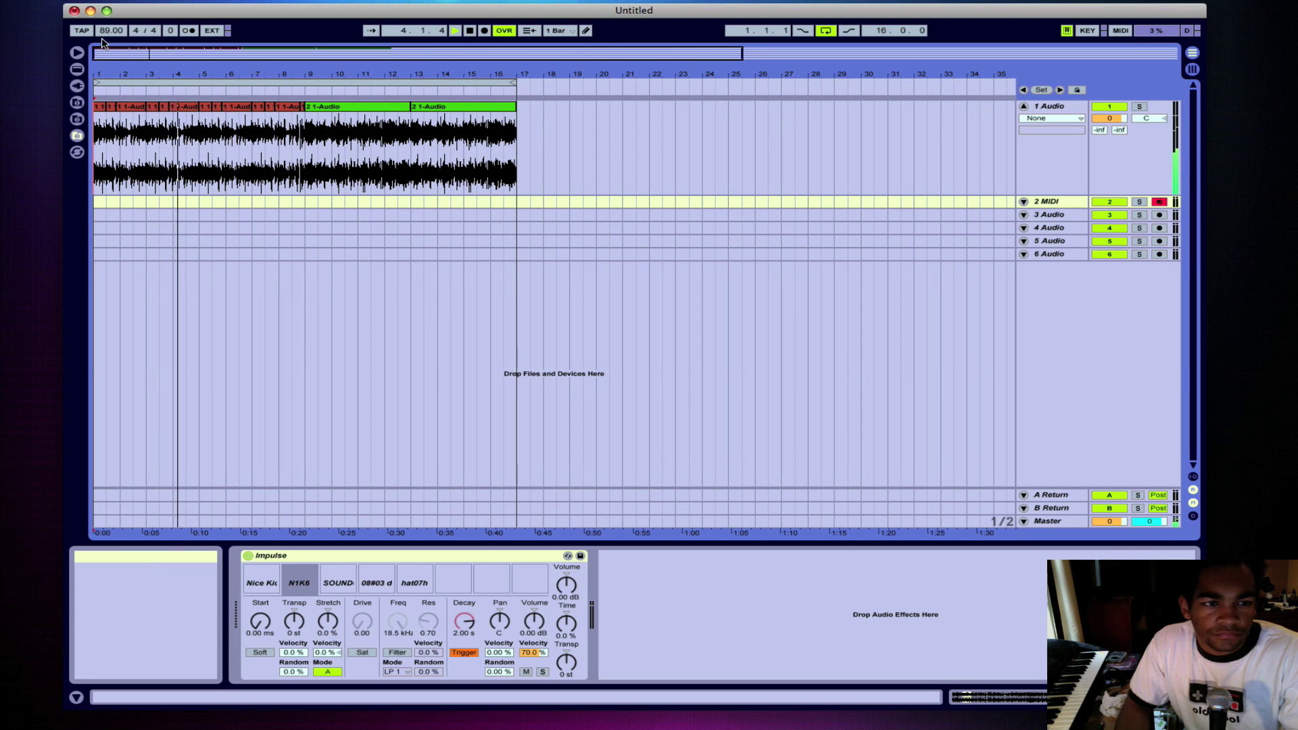
# Select all clips on track 1 Audio together and lower their transposition to a range of 0 to 2 semitones
pyautogui.moveTo(515, 123); pyautogui.dragTo(58, 117)
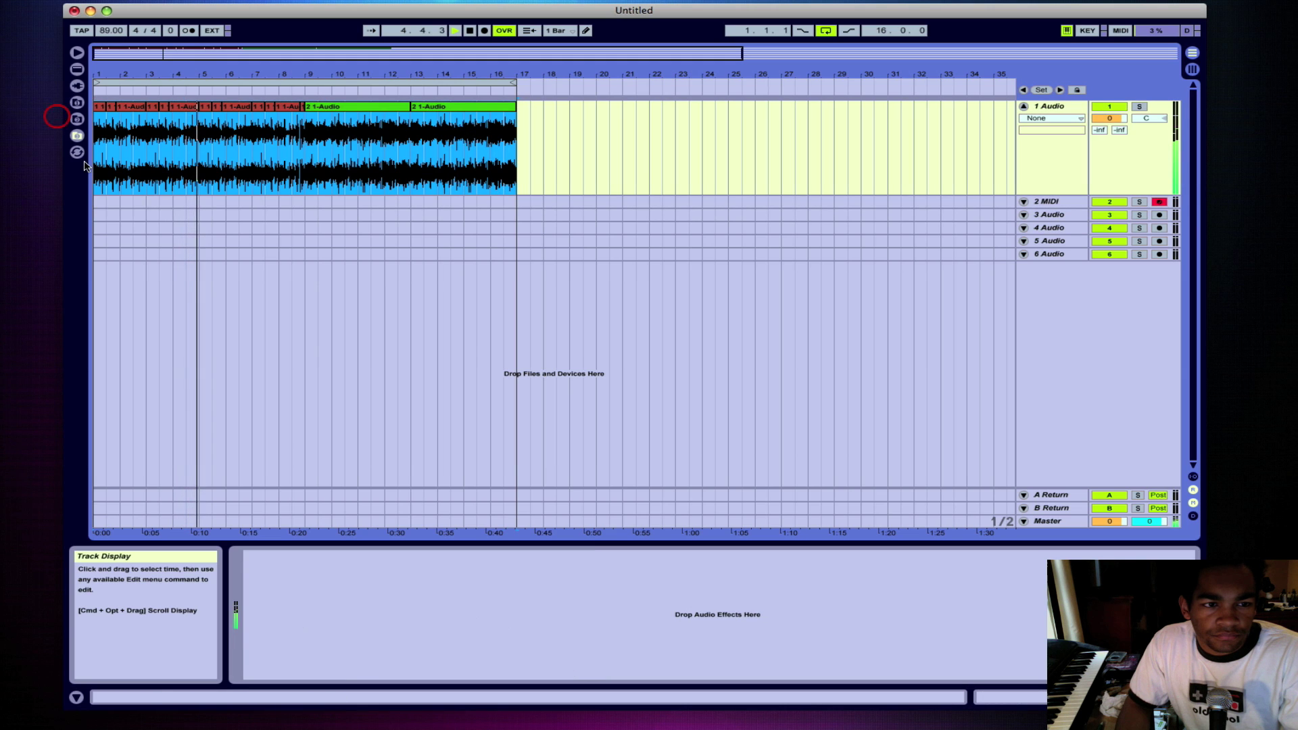
pyautogui.click(332, 106)
pyautogui.doubleClick(362, 107)
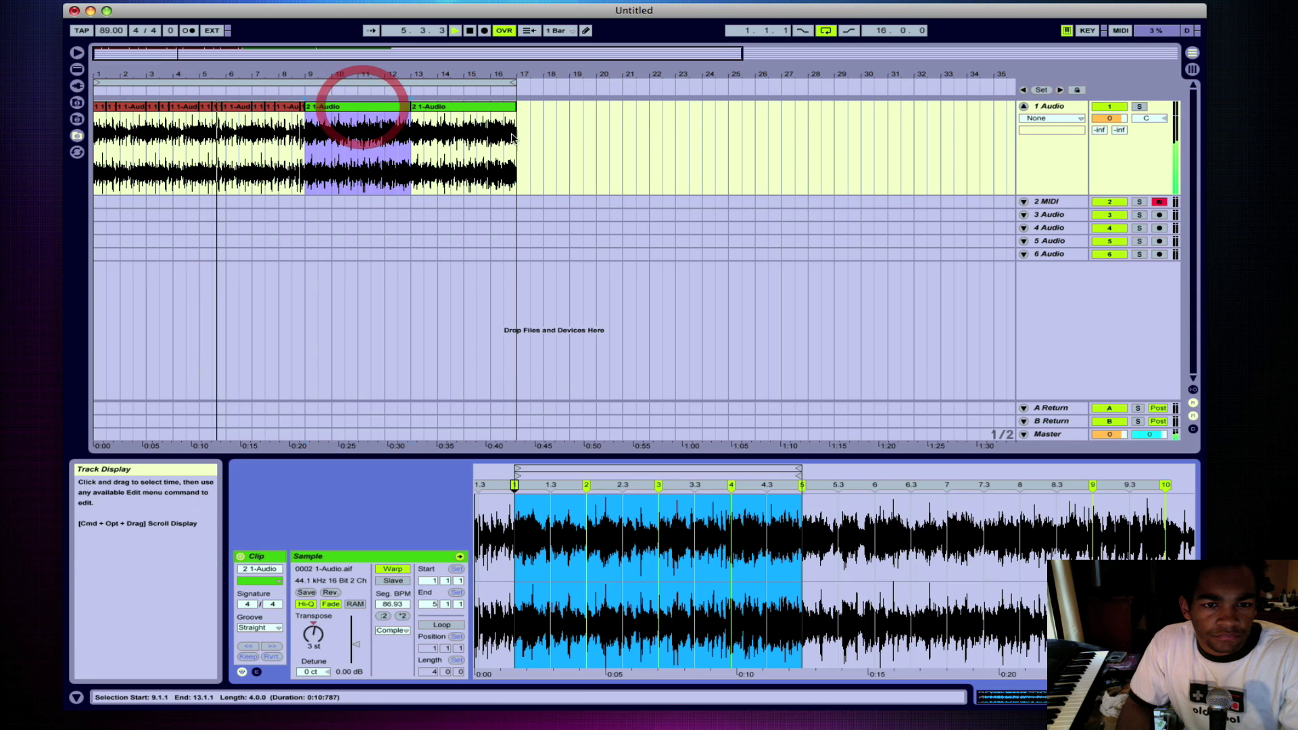
pyautogui.moveTo(516, 129); pyautogui.dragTo(219, 135)
pyautogui.press('super+a')
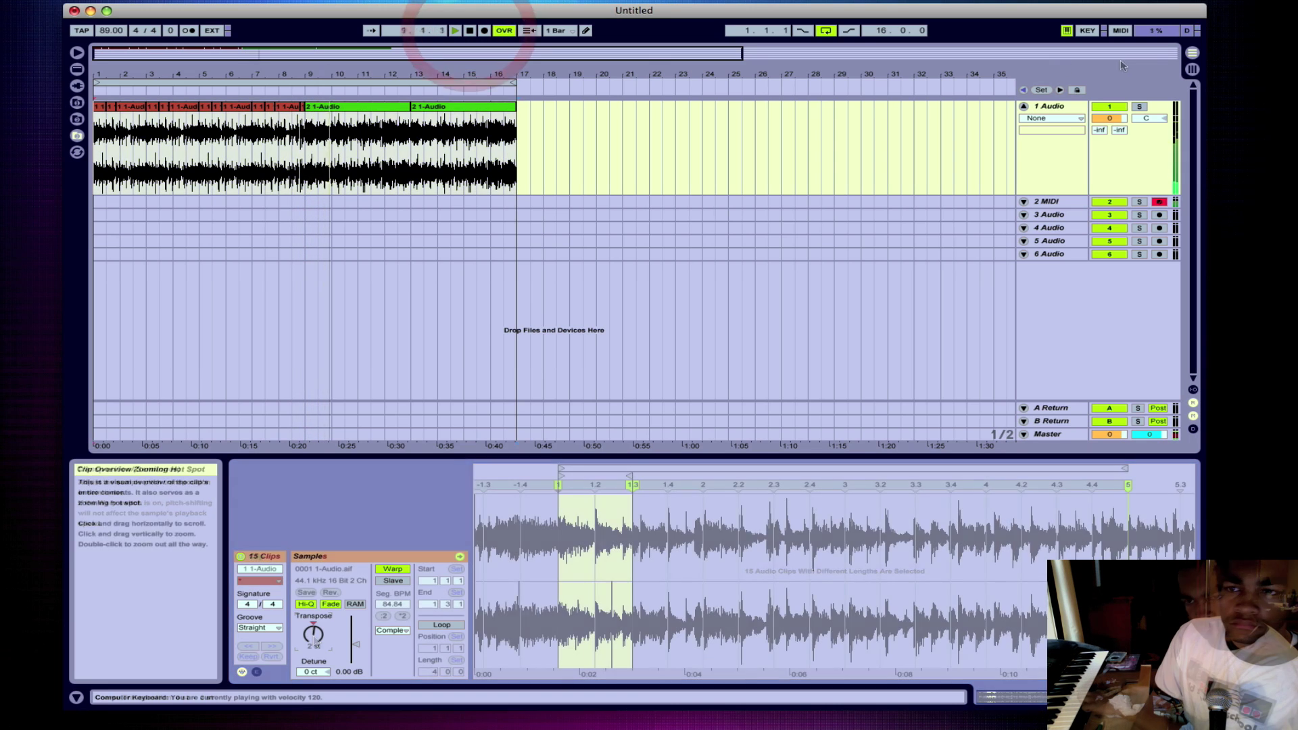
# Stop playback at the song start and check the empty clip slots of 2 MIDI in Session View before returning to Arrangement View
pyautogui.click(1191, 52)
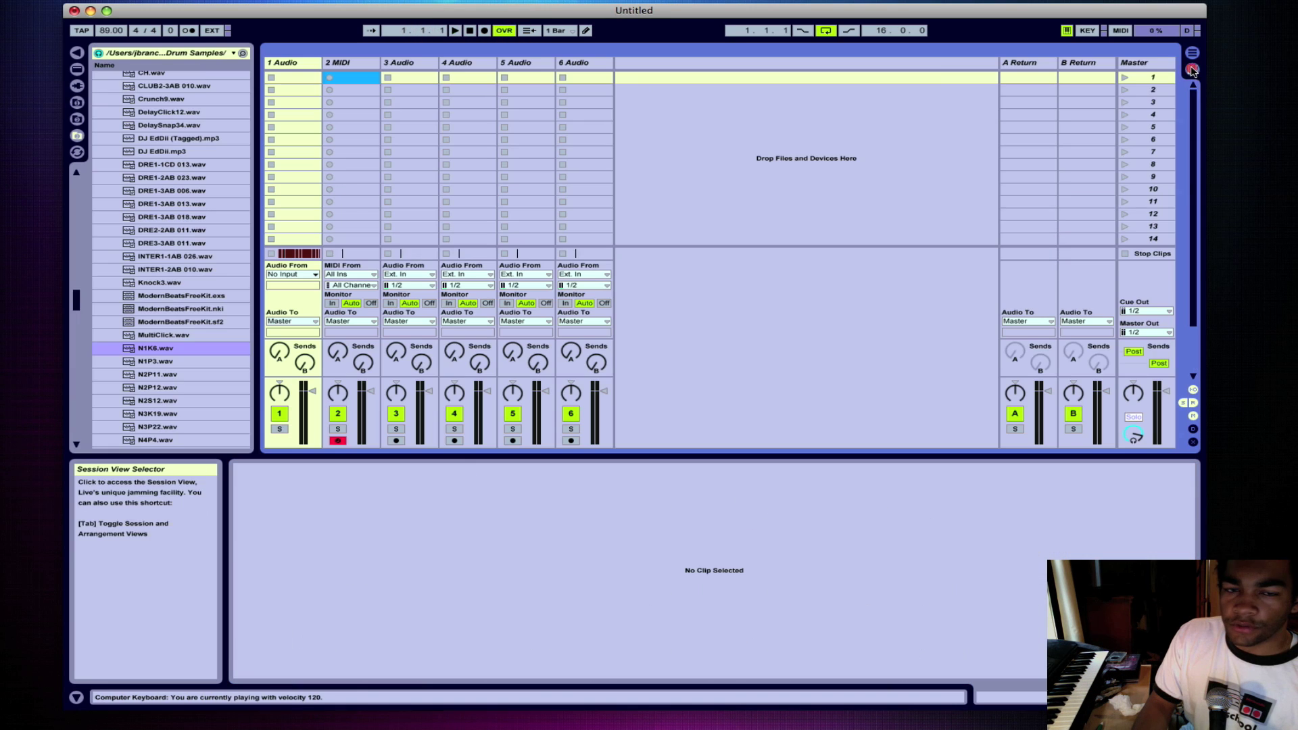
pyautogui.click(655, 115)
pyautogui.click(469, 31)
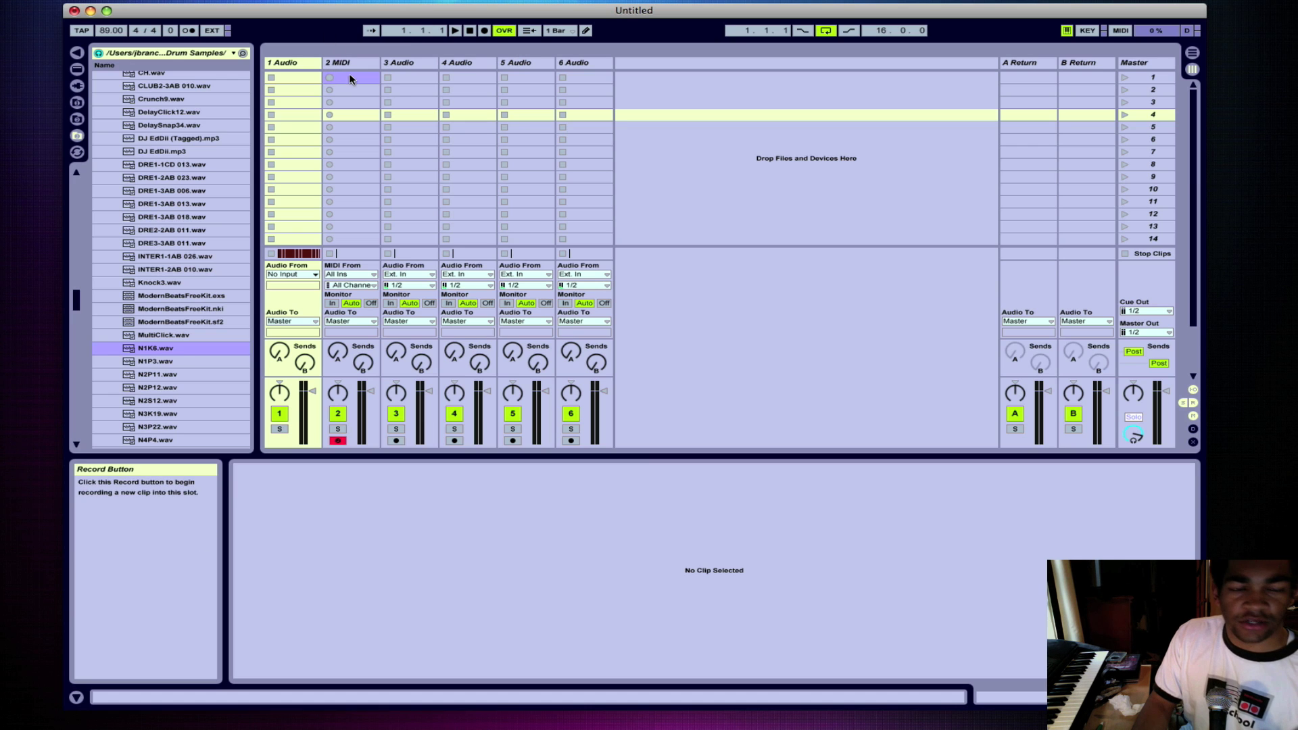
pyautogui.click(1191, 52)
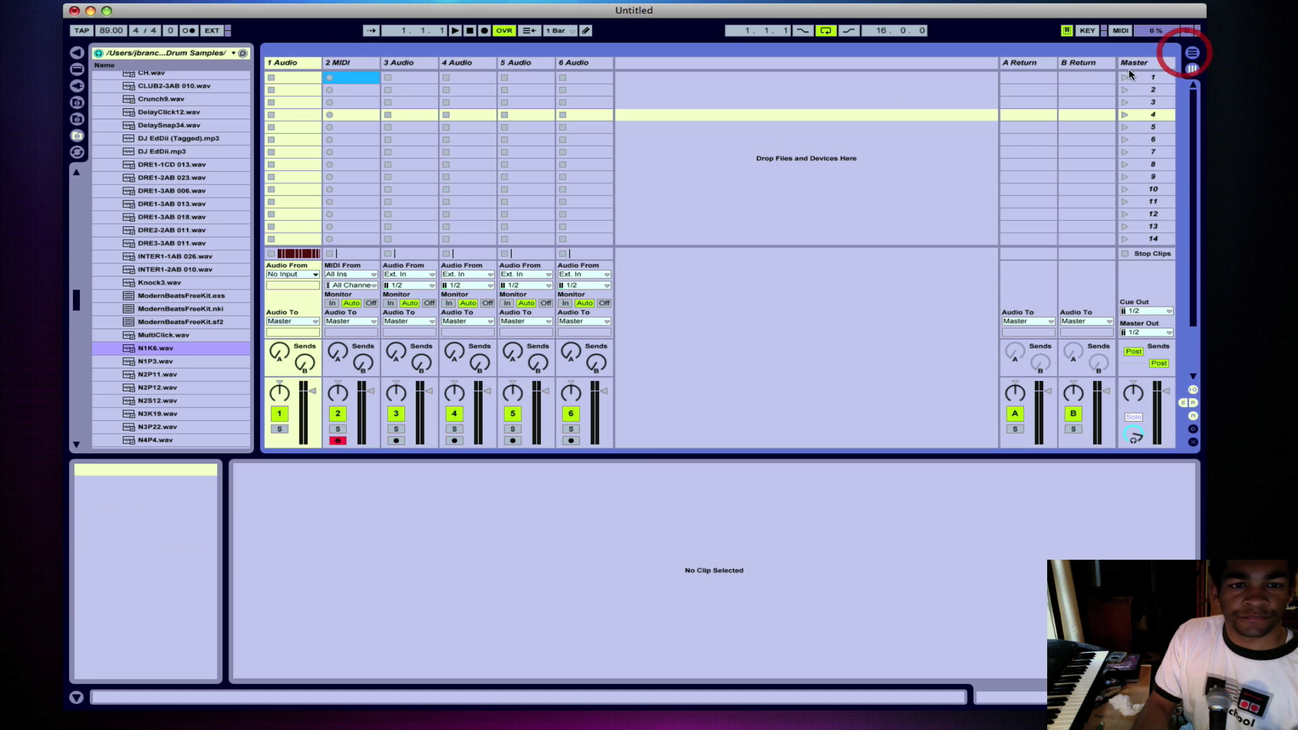
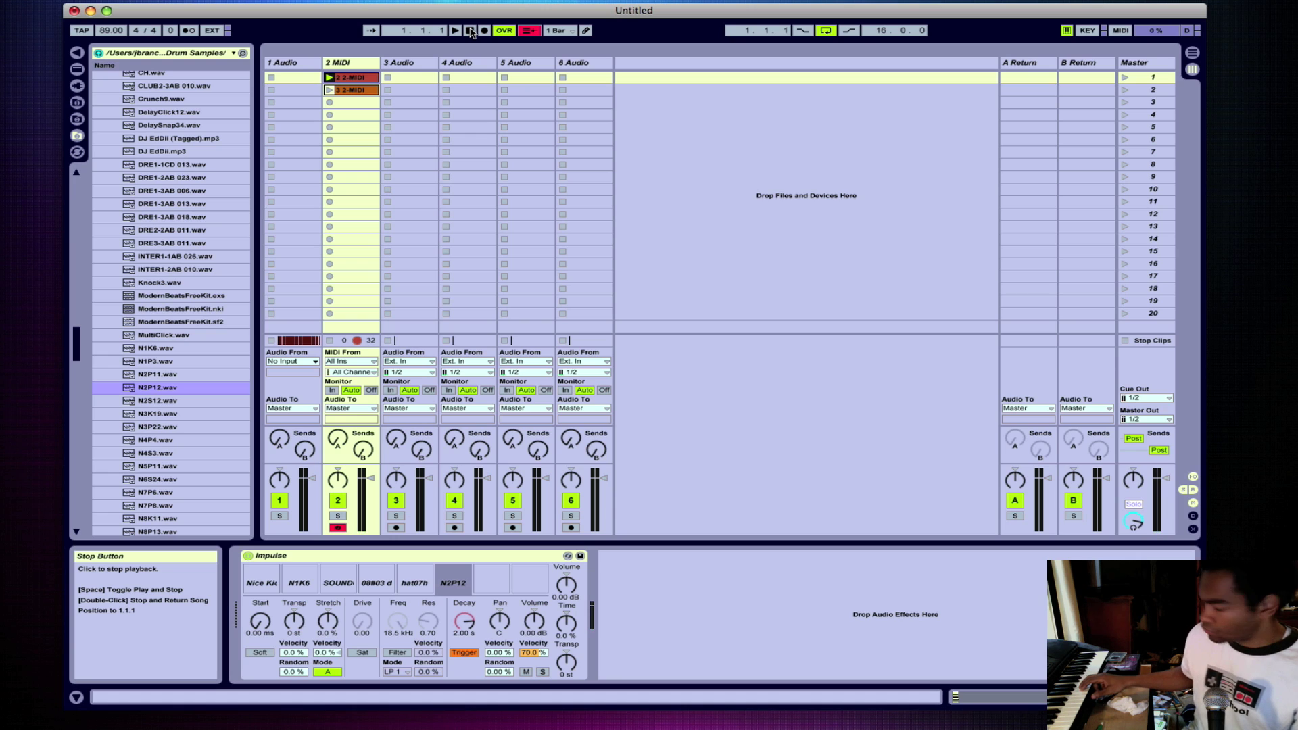
# Play the song in Session View, launch the second clip on 2 MIDI, and return to Arrangement View
pyautogui.press('space')
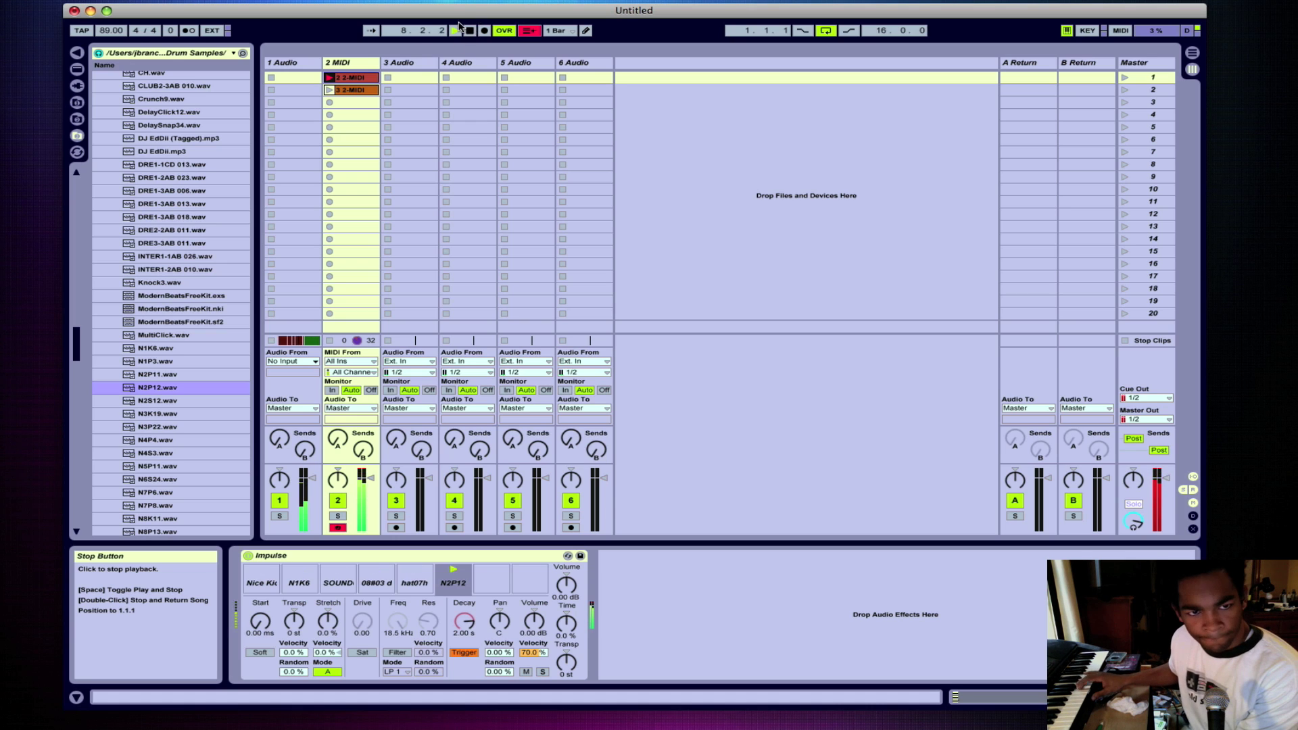
pyautogui.click(330, 89)
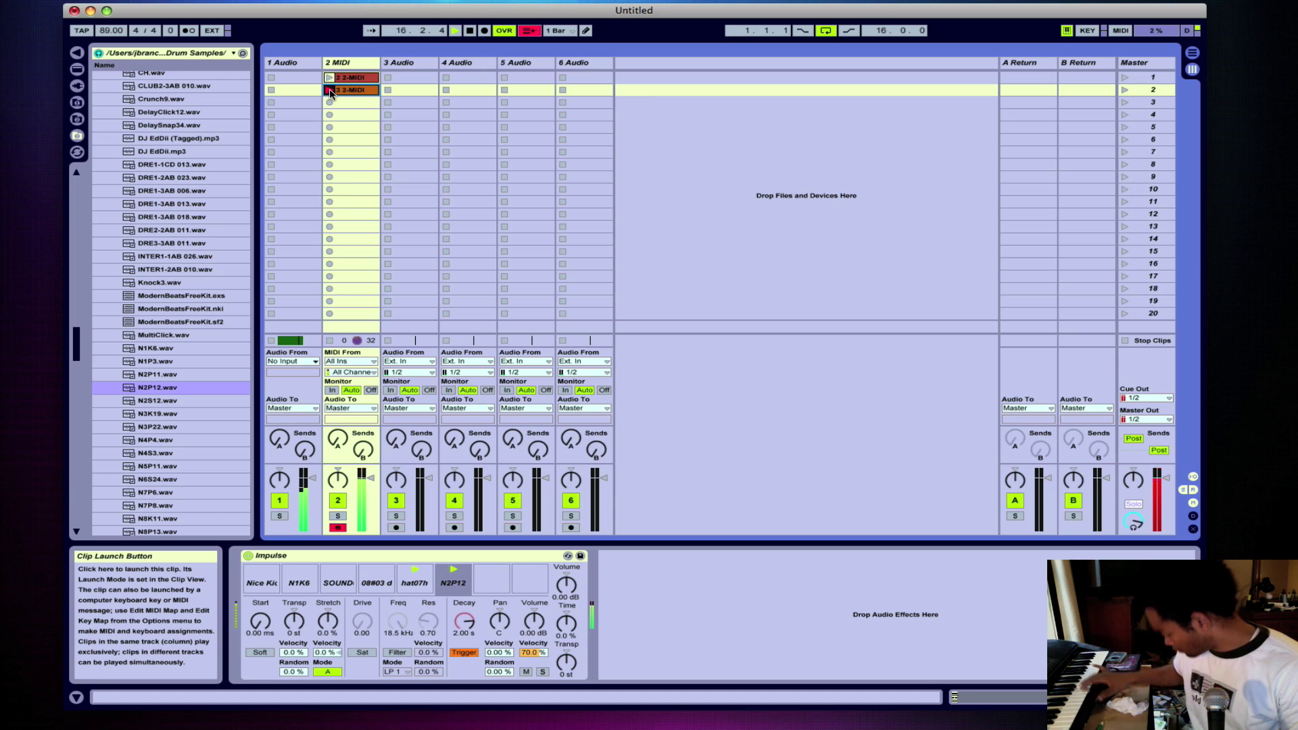
pyautogui.press('Tab')
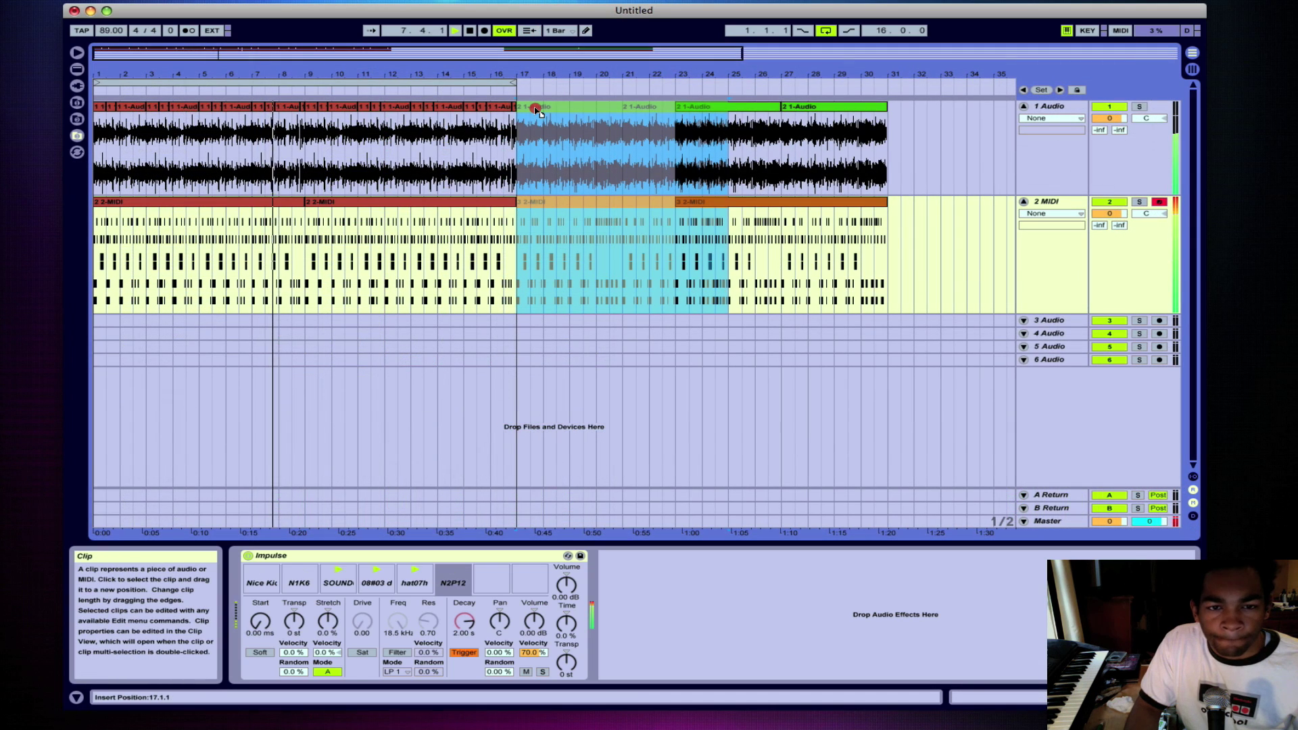
# Move the audio and MIDI clips starting at bar 23 back to bar 17 and extend the loop to 24 bars
pyautogui.moveTo(534, 108)
pyautogui.mouseDown()
pyautogui.moveTo(612, 79)
pyautogui.moveTo(728, 95)
pyautogui.mouseUp()
pyautogui.press('space')
pyautogui.click(307, 145)
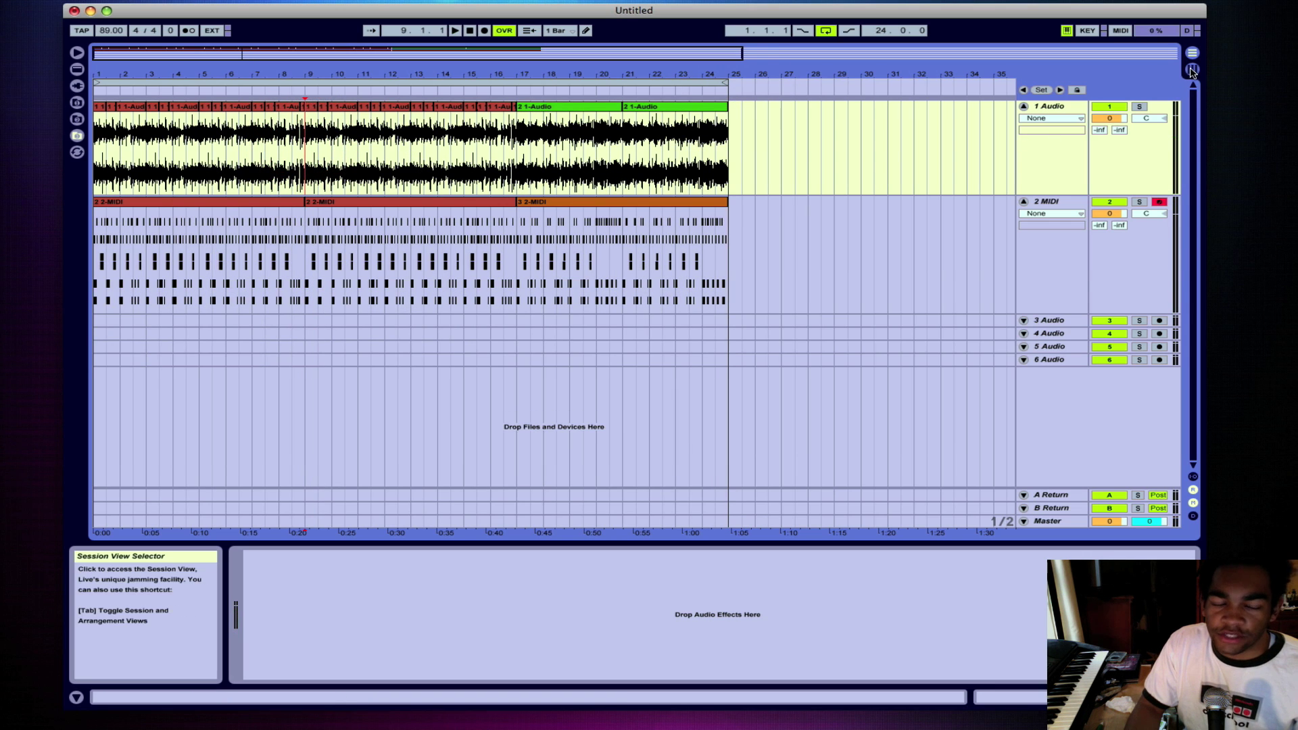
# Add the Apple AULowpass Audio Unit to track 1 Audio and set its cutoff frequency to 21,829.5 Hz
pyautogui.click(1193, 70)
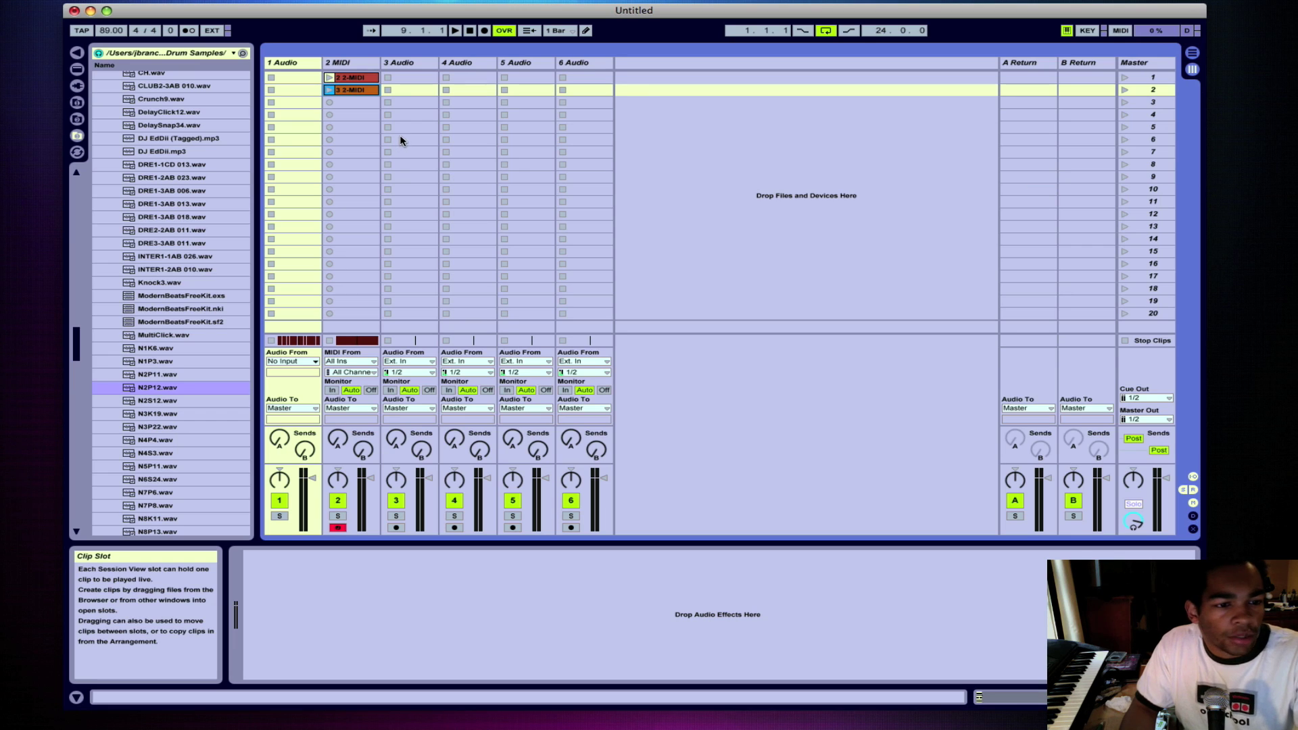
pyautogui.click(78, 73)
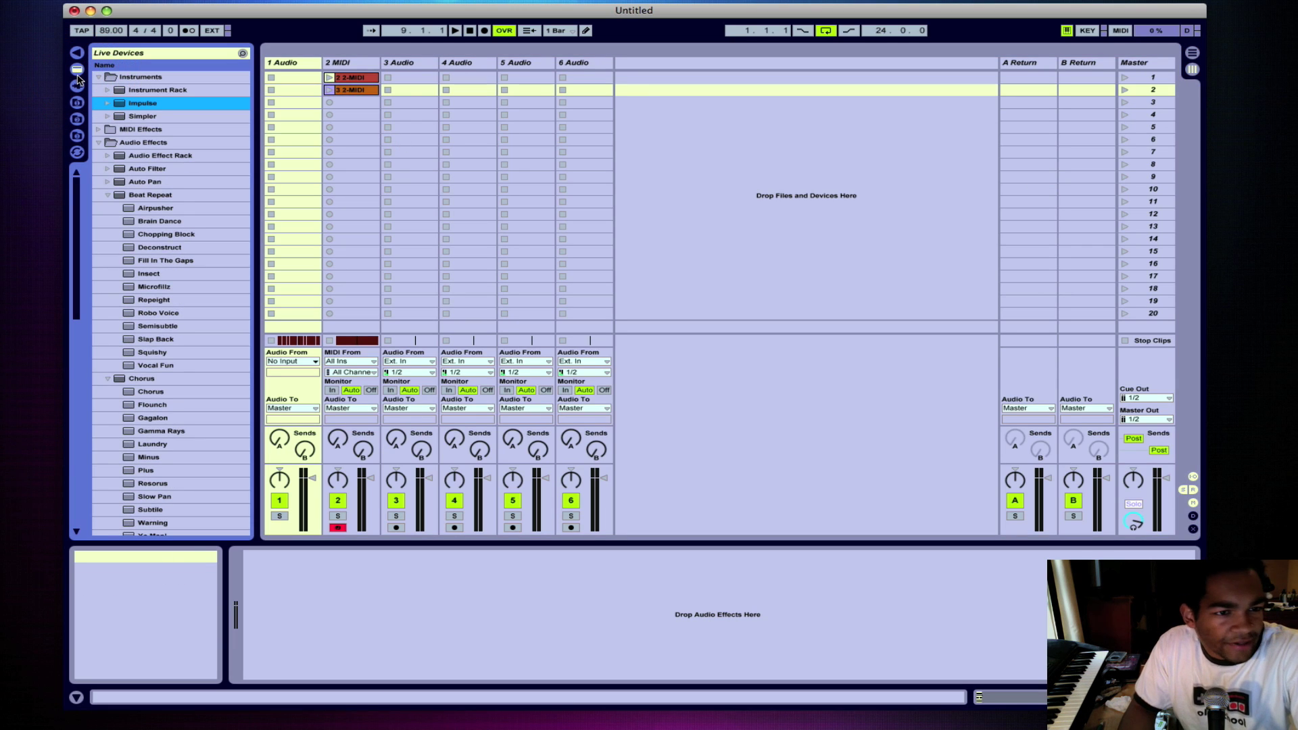
pyautogui.click(78, 86)
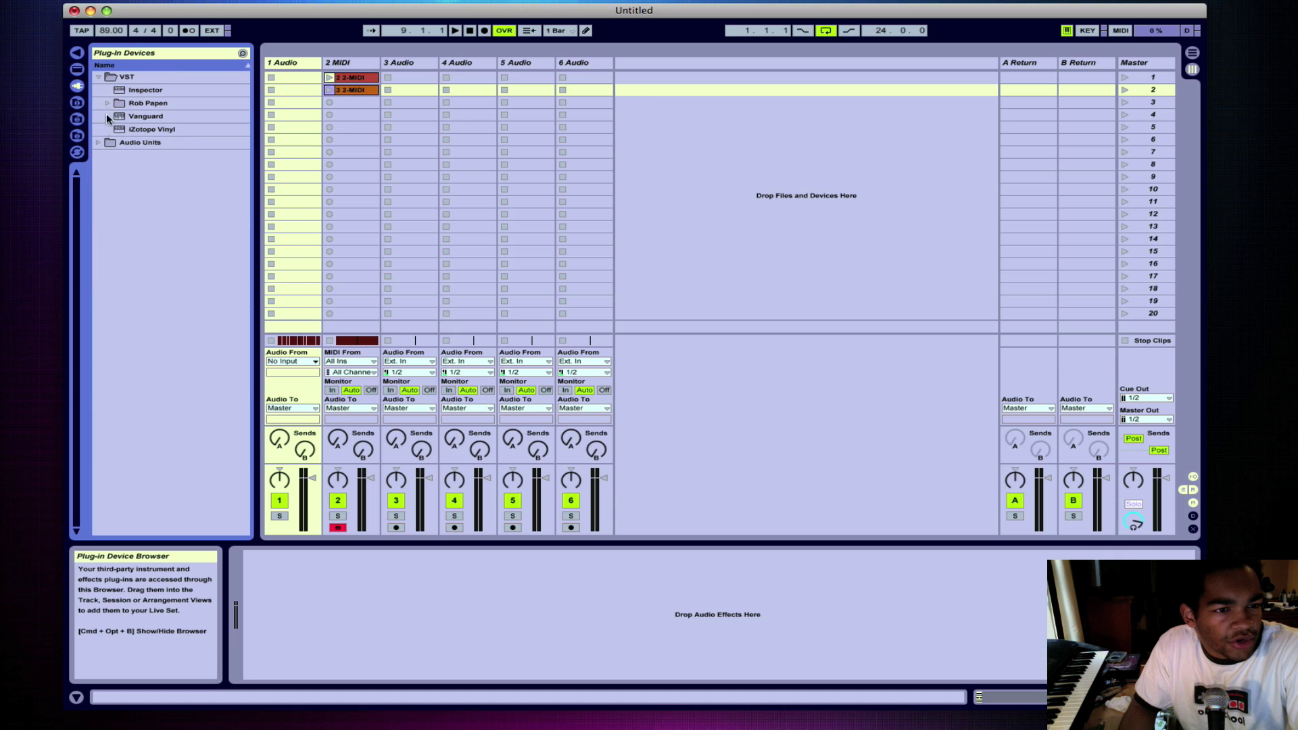
pyautogui.click(98, 142)
pyautogui.click(107, 156)
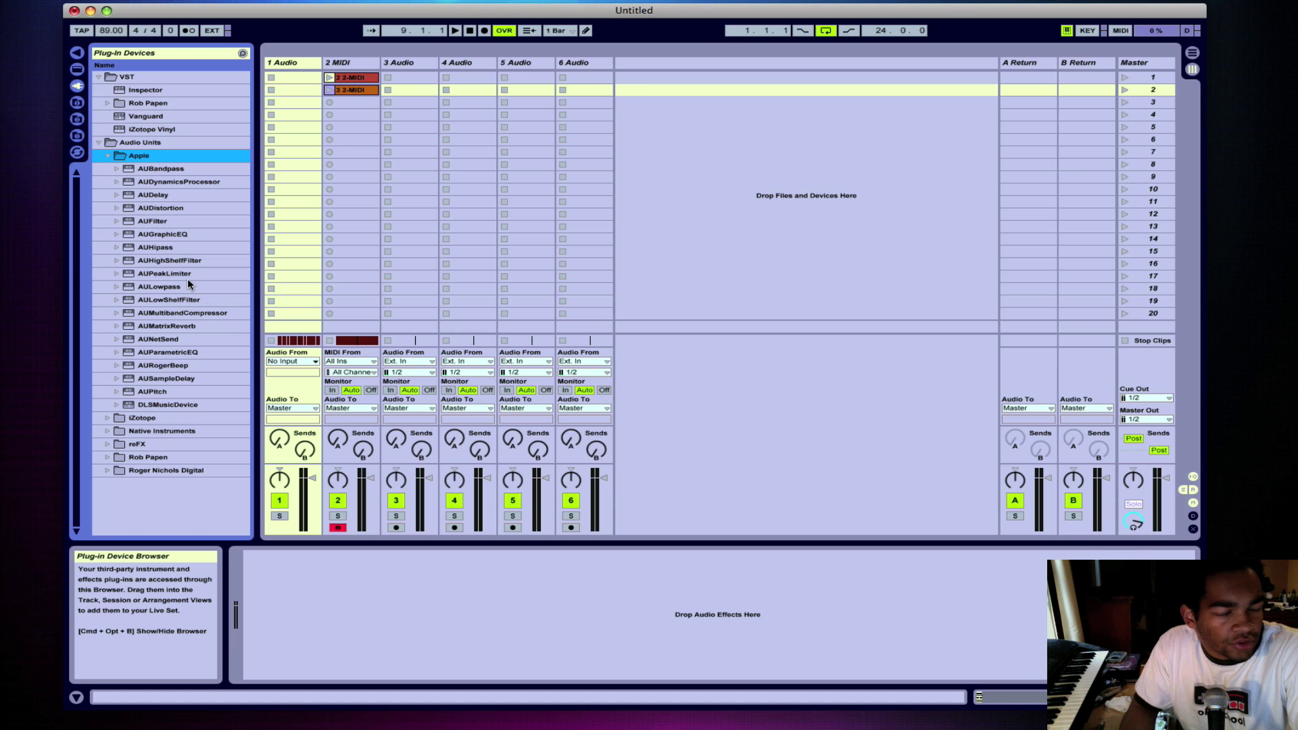
pyautogui.moveTo(168, 289); pyautogui.dragTo(292, 63)
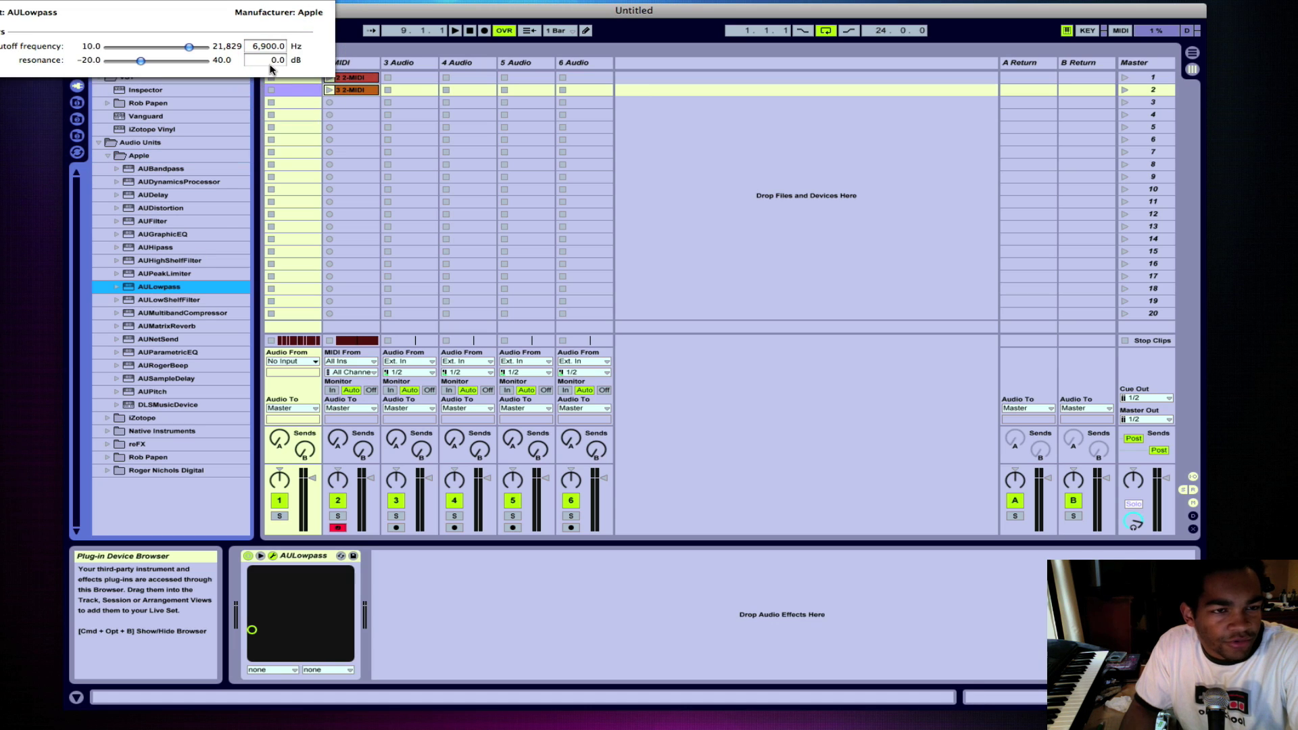
pyautogui.moveTo(189, 46); pyautogui.dragTo(217, 52)
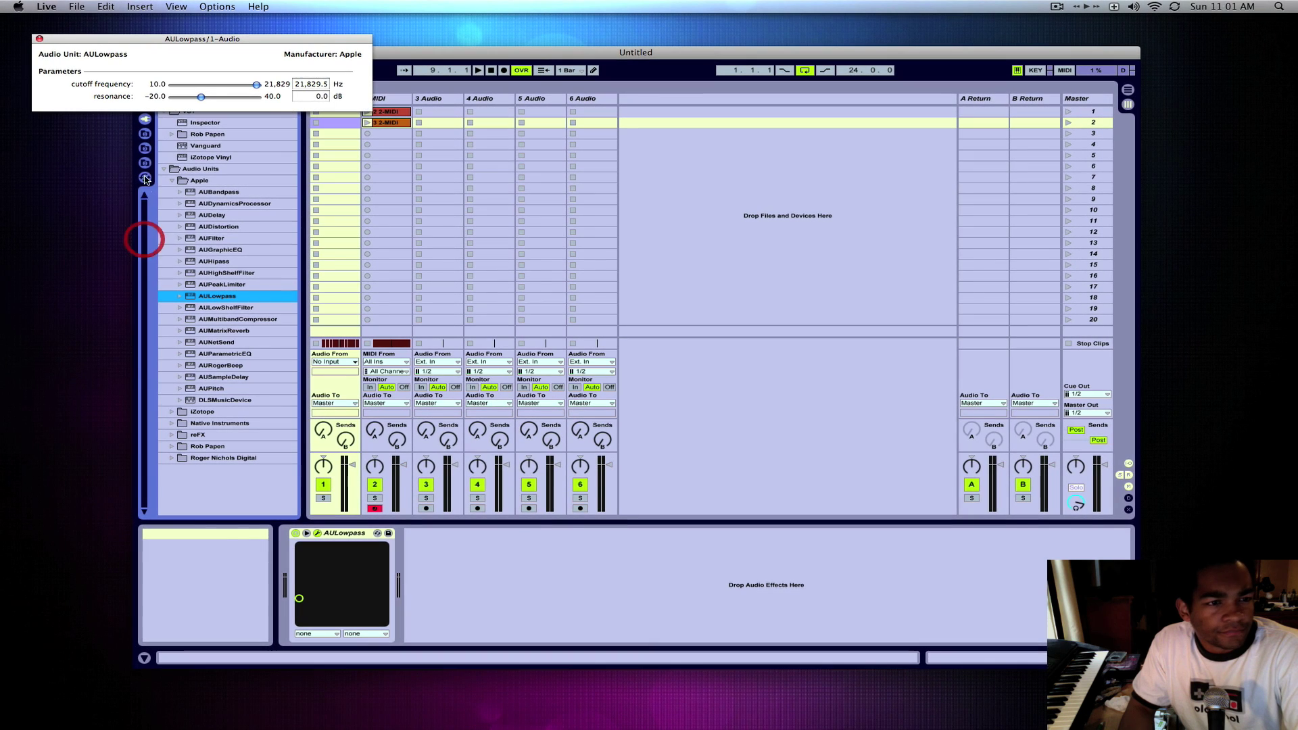
pyautogui.click(40, 38)
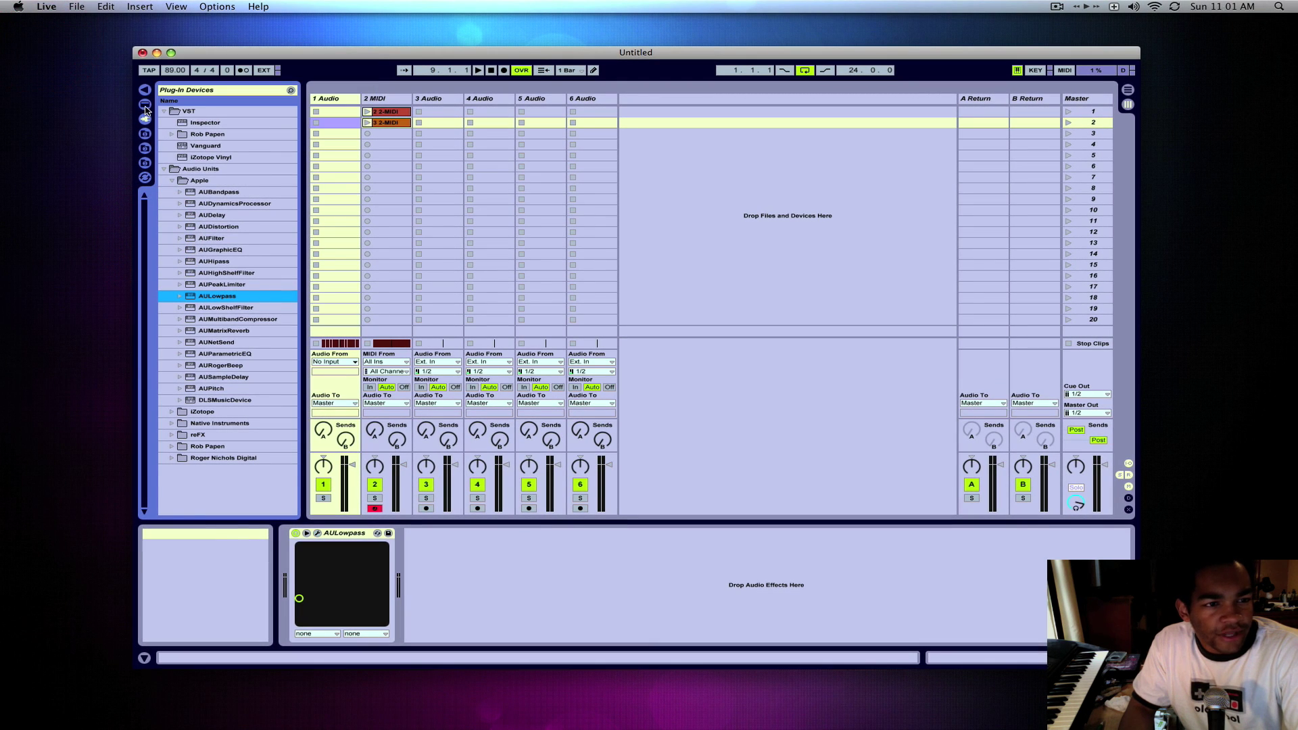
pyautogui.click(145, 106)
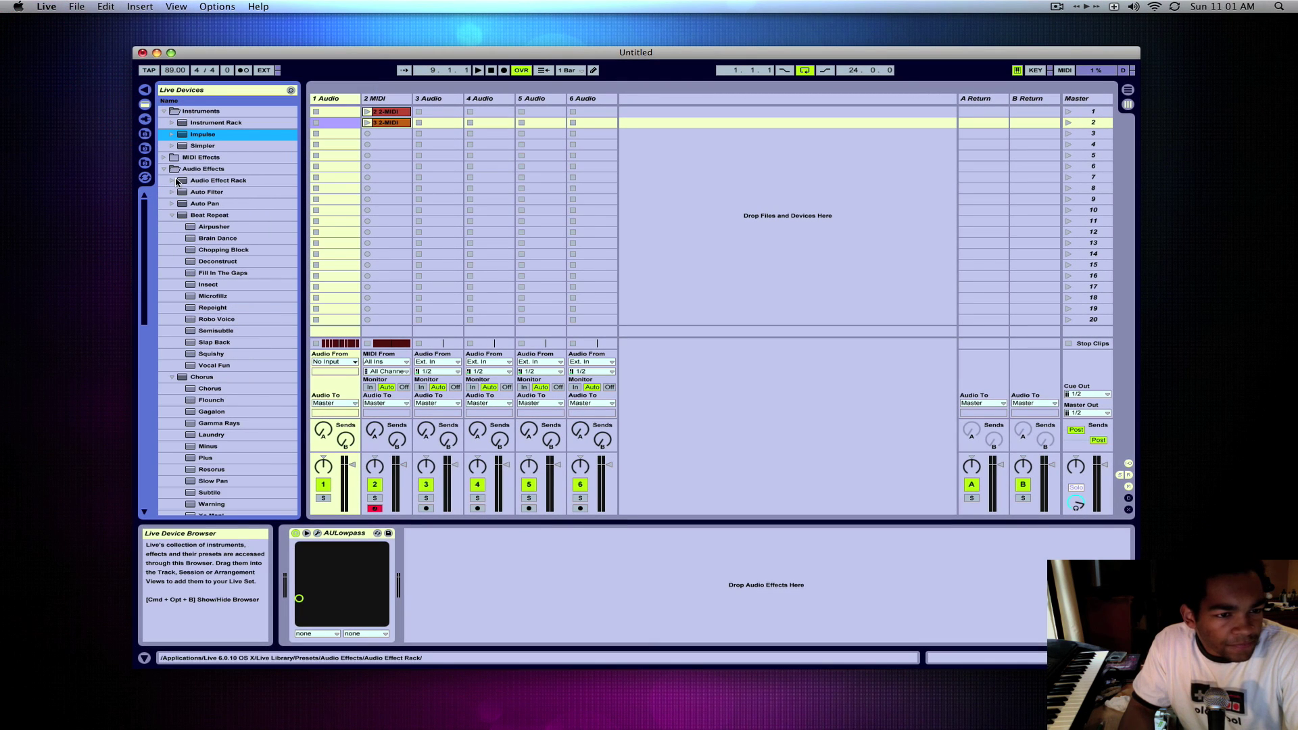
pyautogui.click(171, 215)
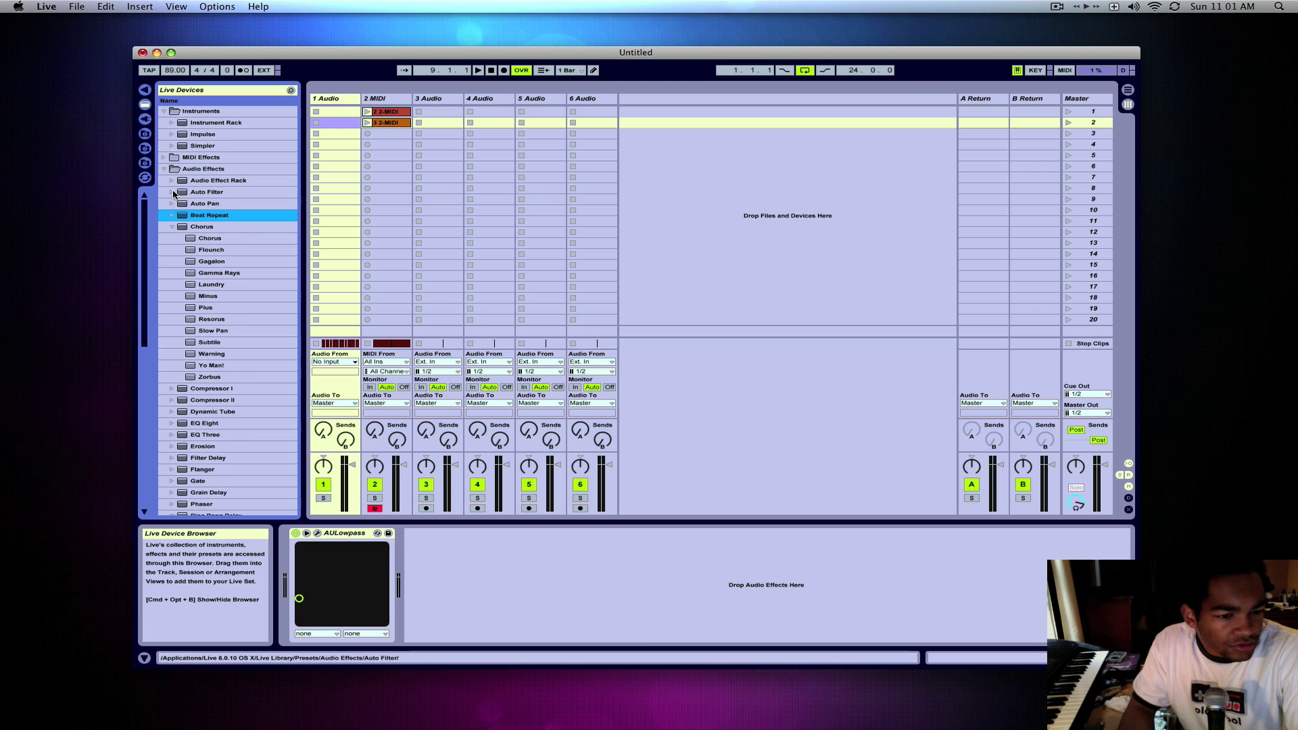
pyautogui.click(173, 192)
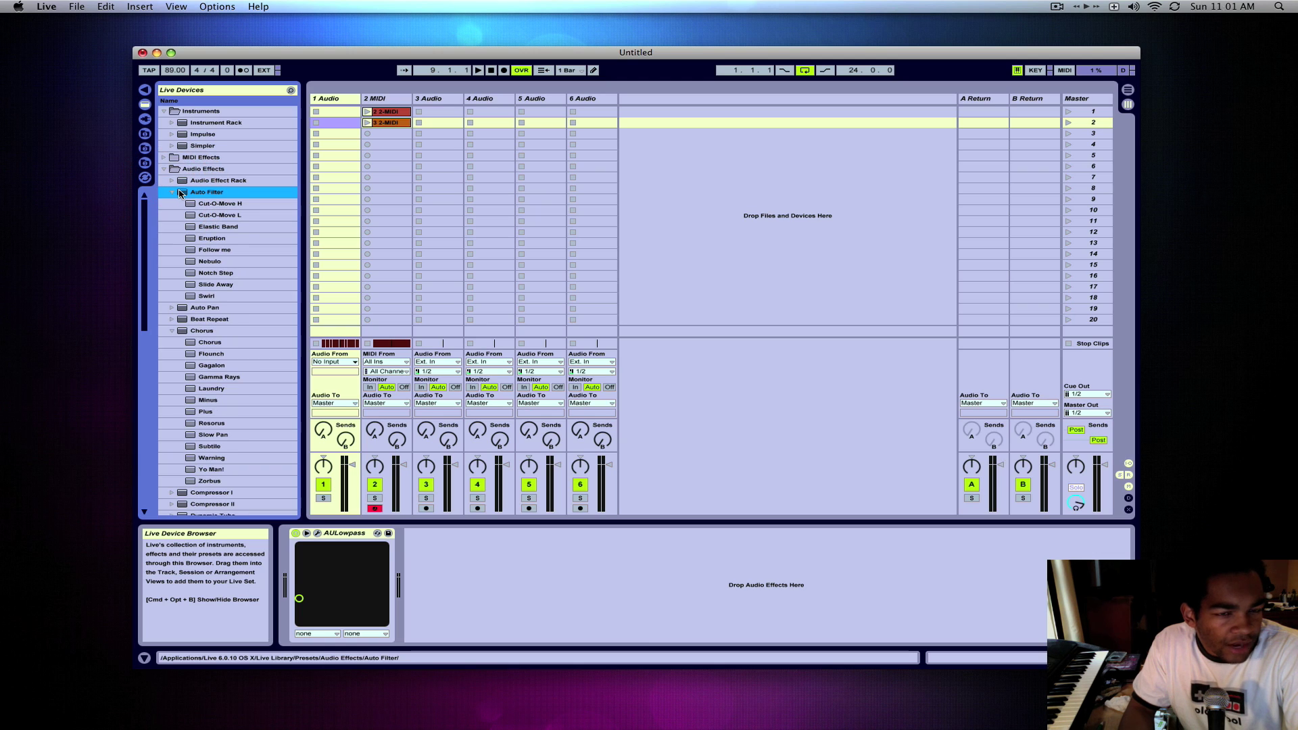
pyautogui.click(173, 194)
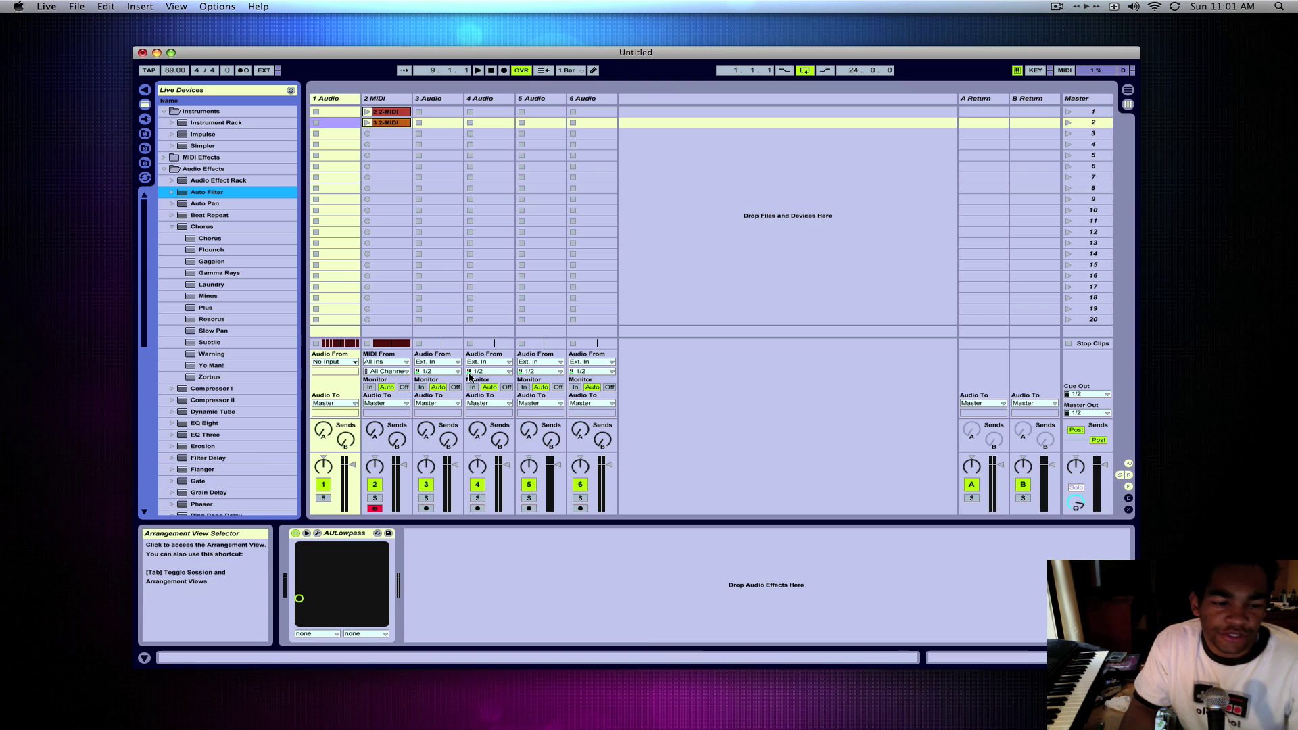
# Lower the cutoff frequency of AULowpass on 1 Audio during playback and raise its resonance to 3.91 dB
pyautogui.click(317, 534)
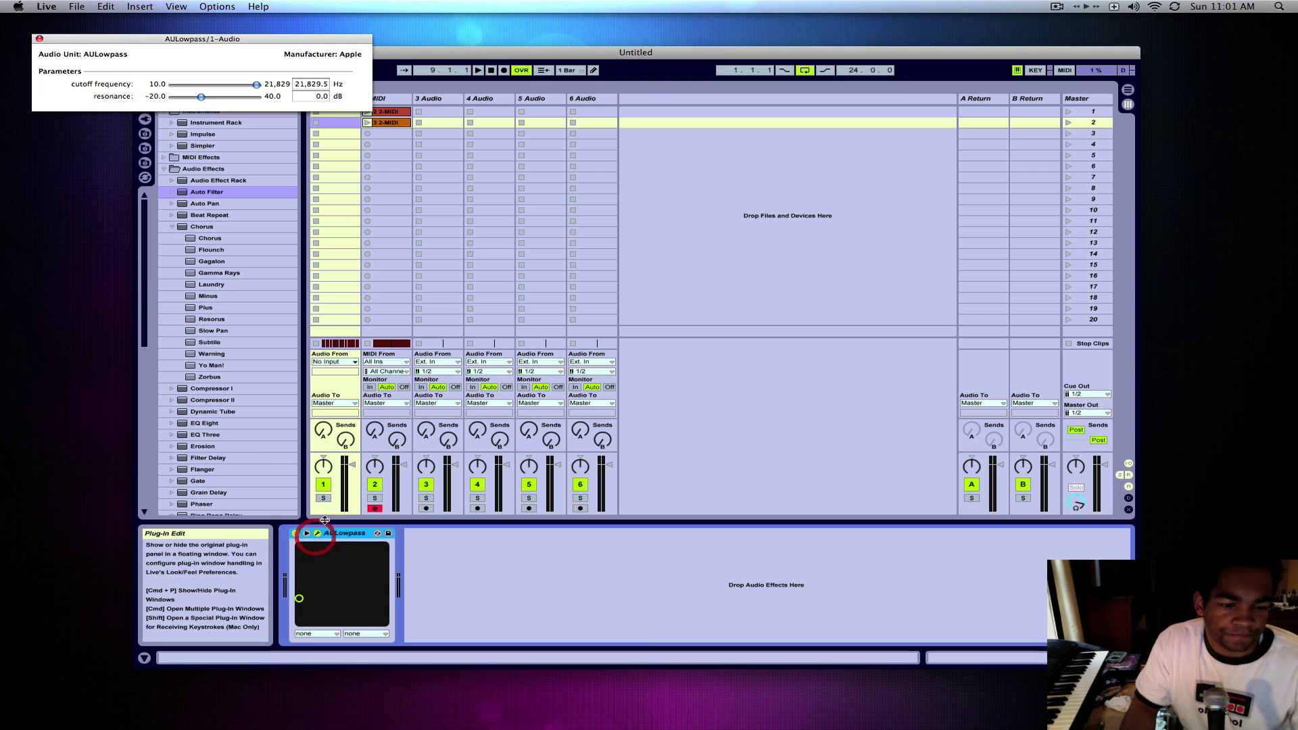
pyautogui.click(256, 85)
pyautogui.moveTo(255, 86); pyautogui.dragTo(206, 98)
pyautogui.click(218, 87)
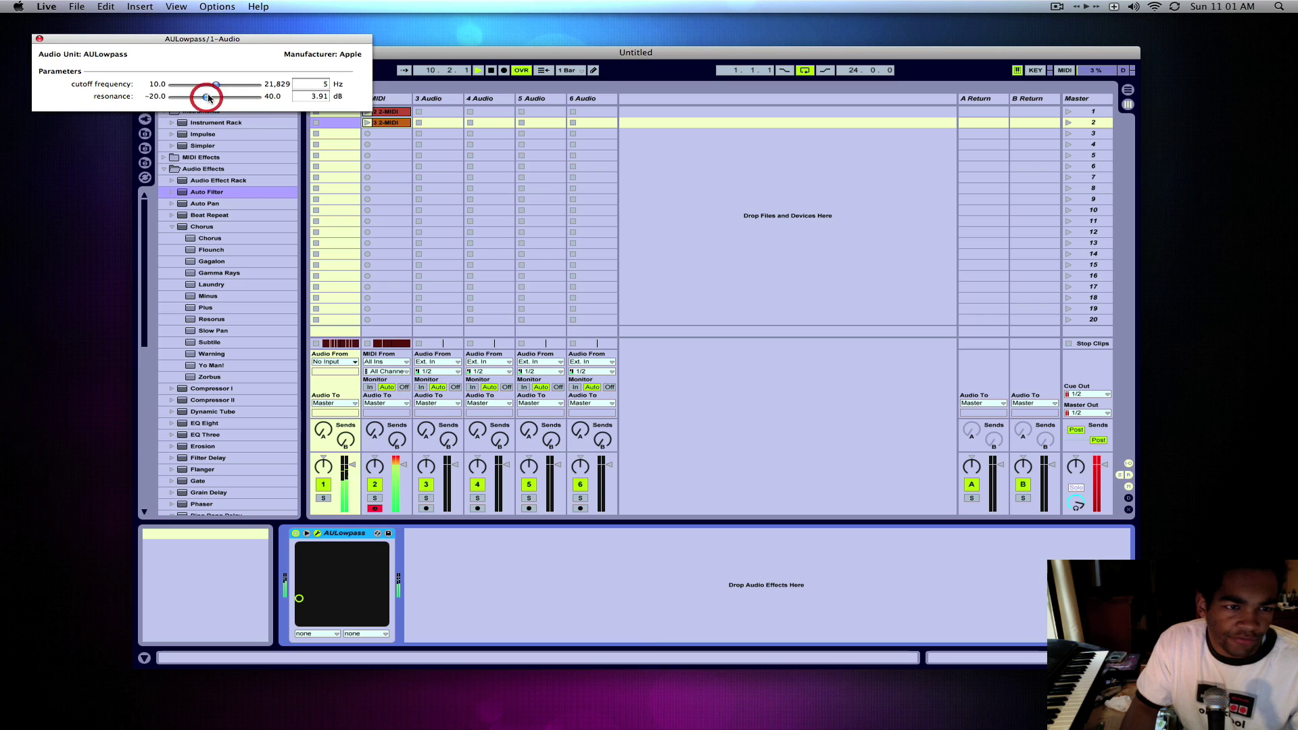
pyautogui.moveTo(207, 97)
pyautogui.mouseDown()
pyautogui.moveTo(250, 98)
pyautogui.moveTo(208, 101)
pyautogui.mouseUp()
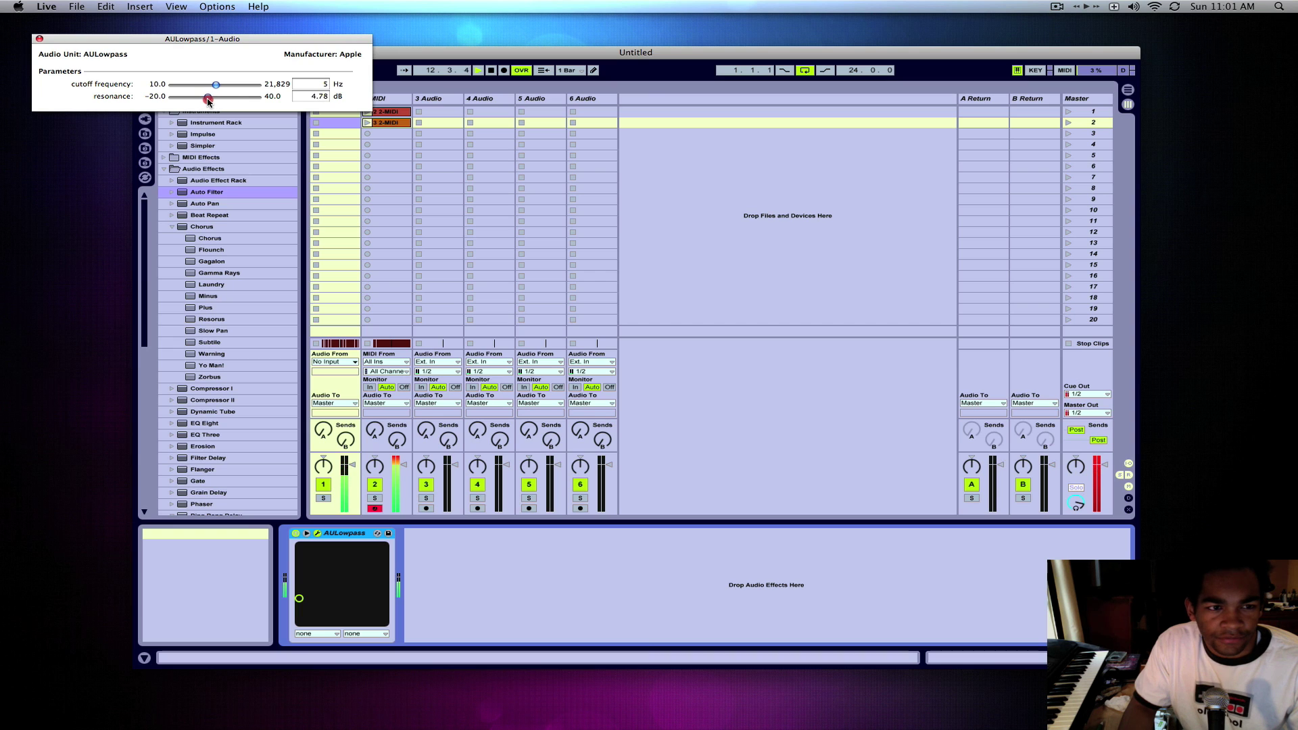
pyautogui.click(40, 39)
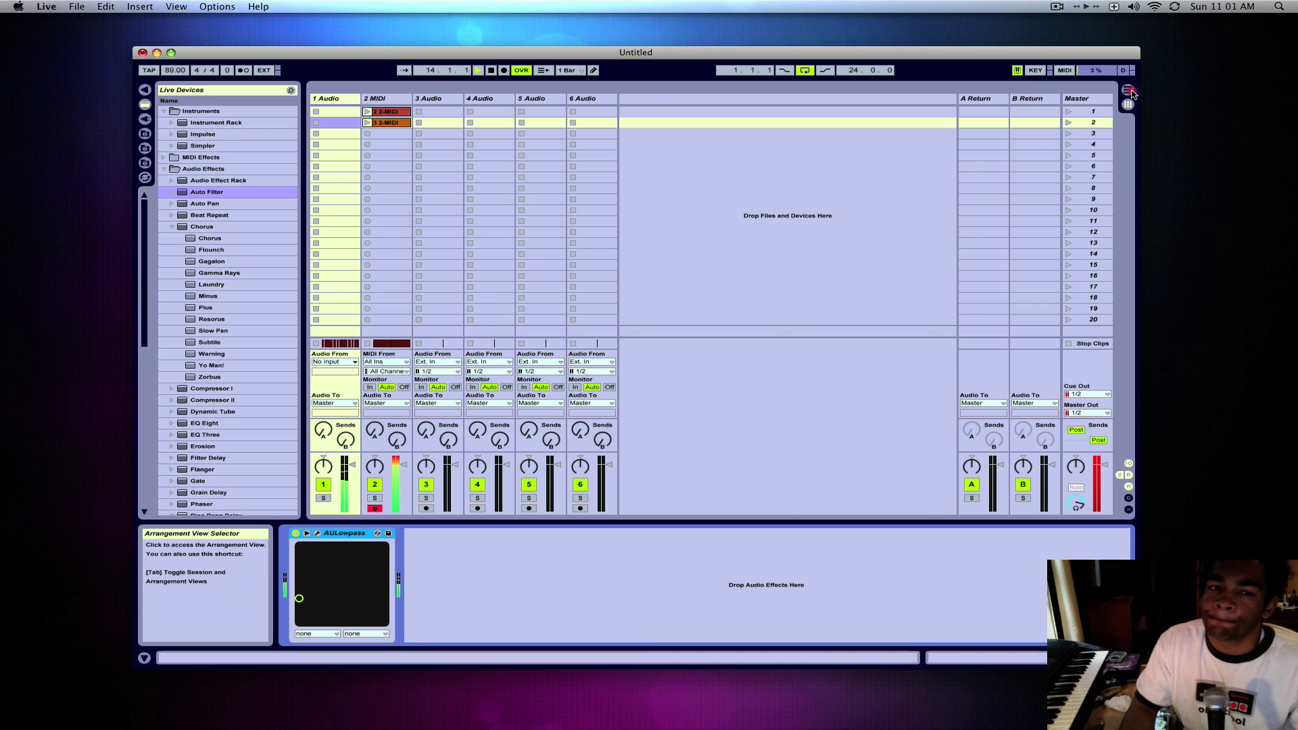
# Stop playback in Arrangement View and show the AULowpass Device On automation envelope on track 1 Audio
pyautogui.click(1128, 89)
pyautogui.press('space')
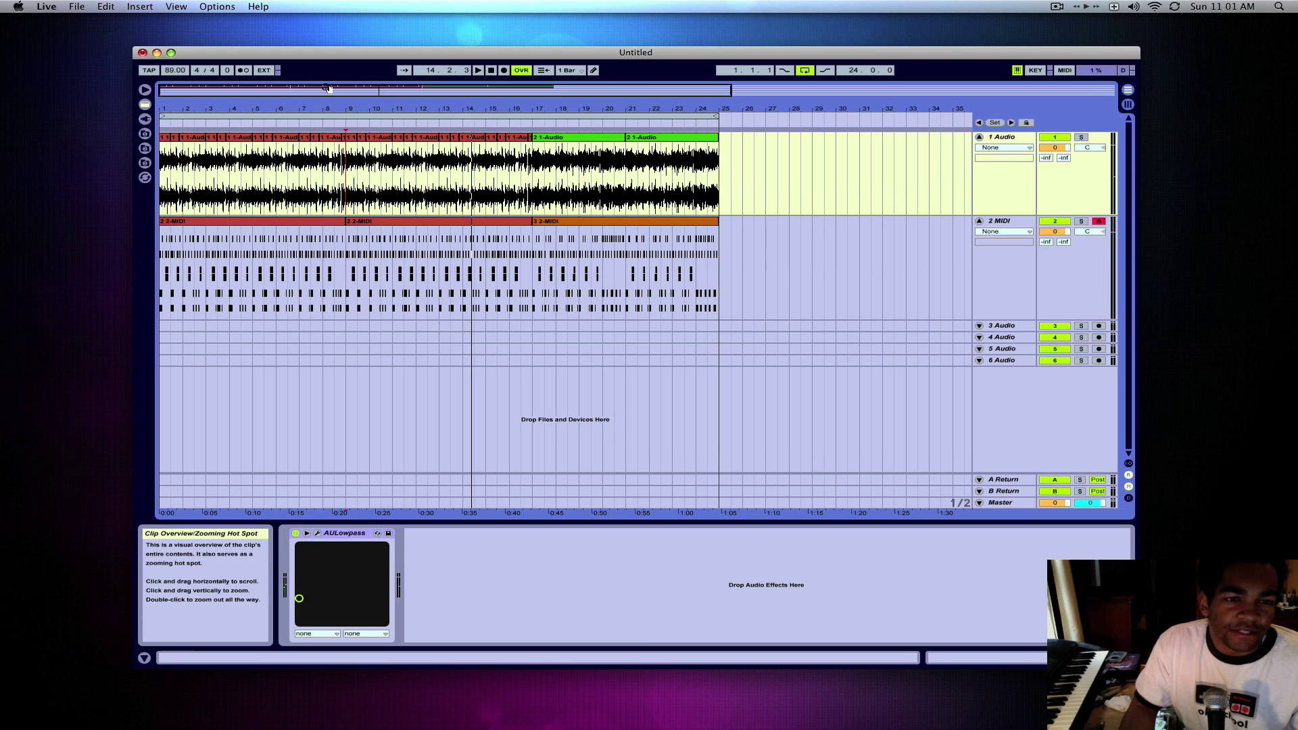
pyautogui.click(1003, 148)
pyautogui.click(1003, 166)
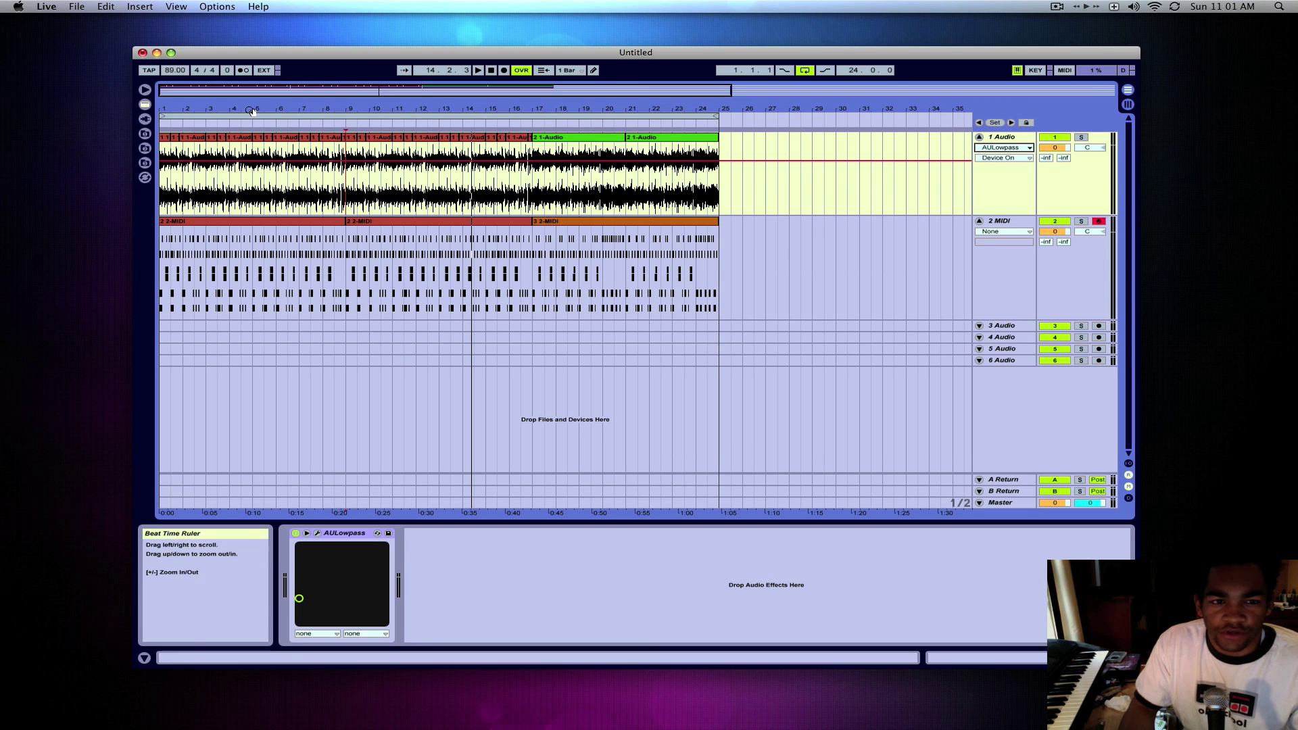
# Add breakpoints at bar 9 of the Device On envelope so AULowpass is off before it and on from there
pyautogui.moveTo(343, 91); pyautogui.dragTo(343, 211)
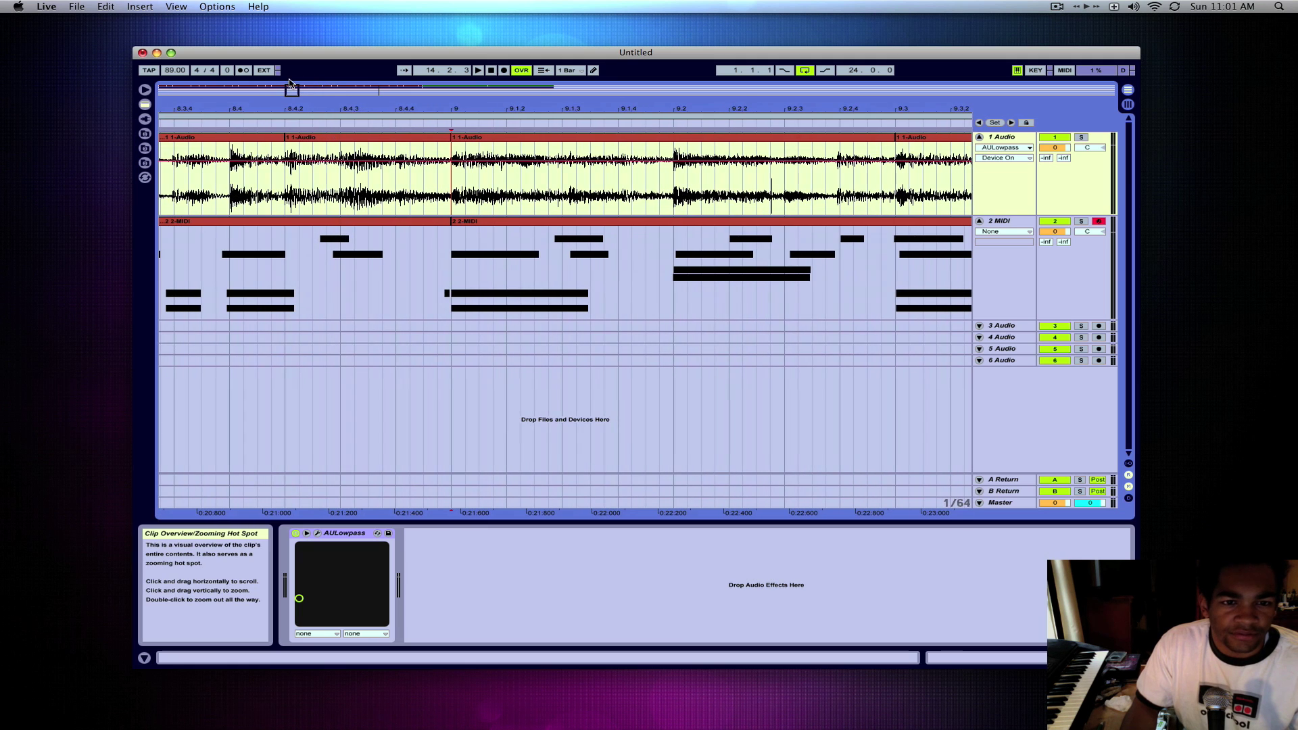
pyautogui.doubleClick(451, 162)
pyautogui.doubleClick(432, 161)
pyautogui.moveTo(432, 160); pyautogui.dragTo(451, 196)
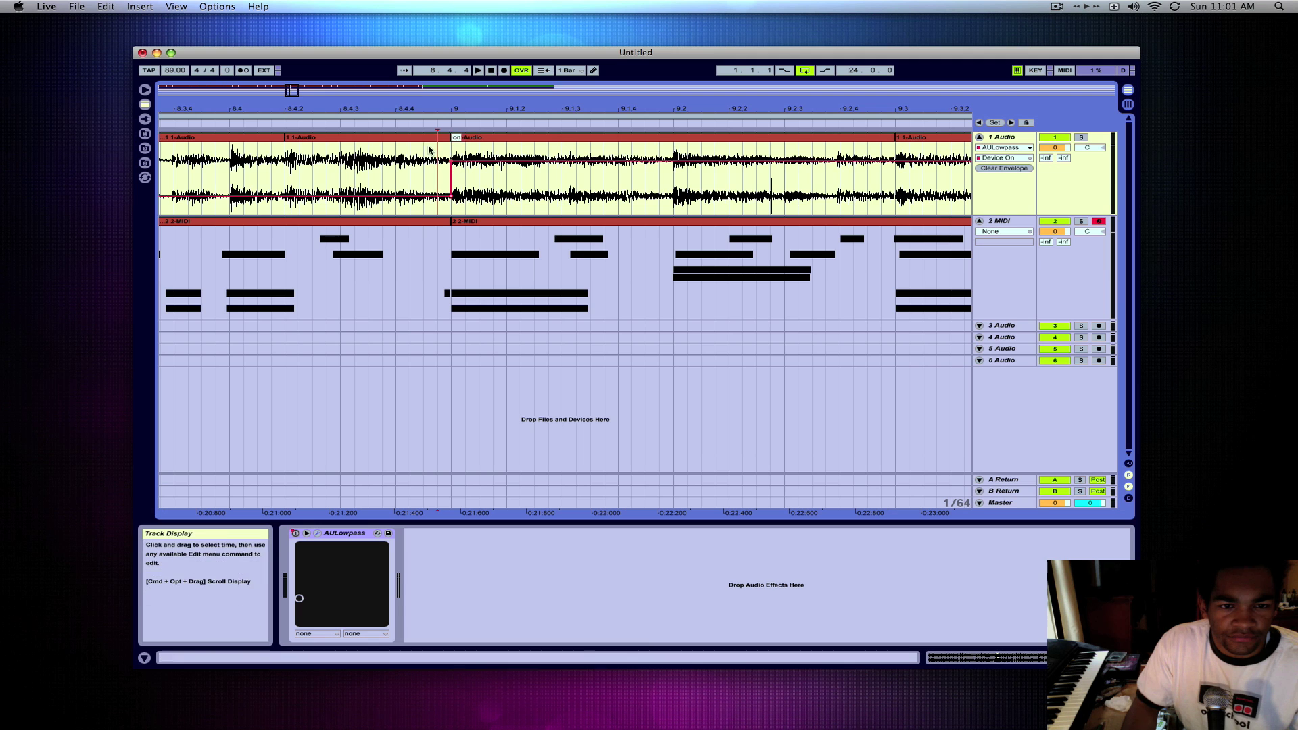
# Add breakpoints at bar 17 of the Device On envelope and switch AULowpass off from there on
pyautogui.moveTo(292, 90); pyautogui.dragTo(303, 91)
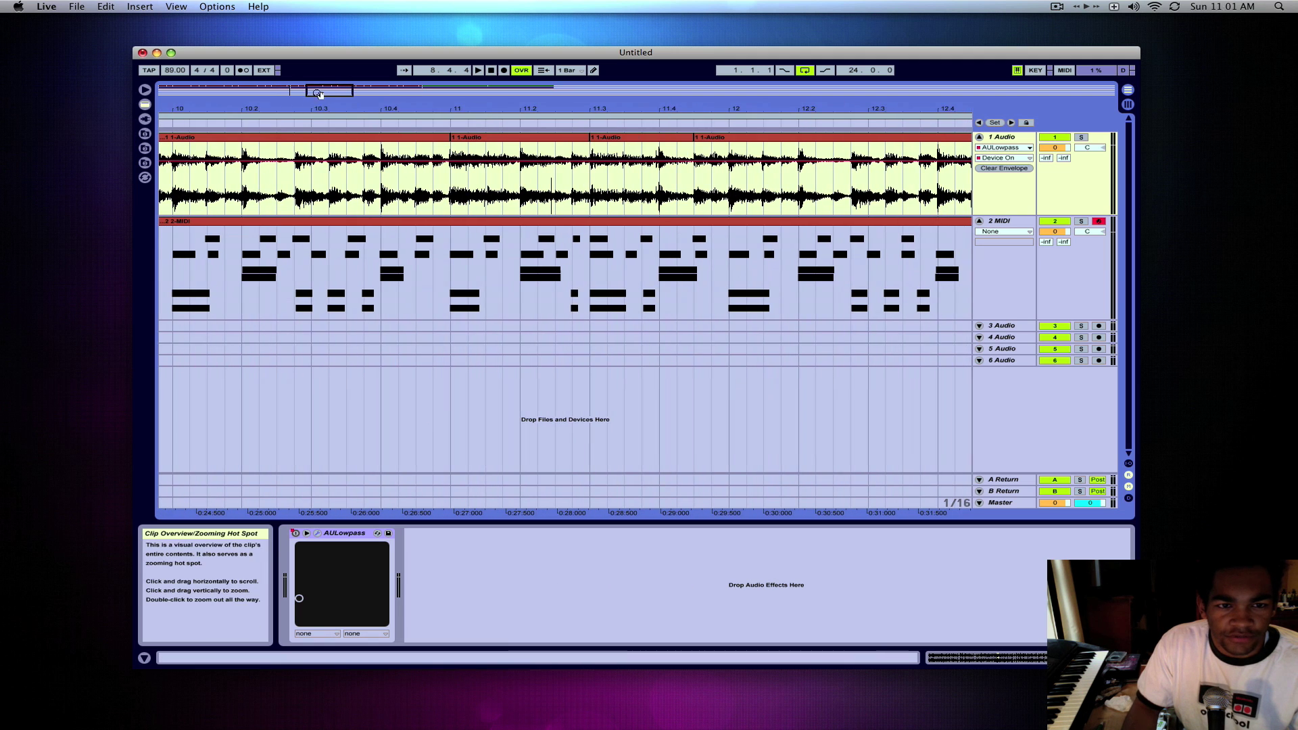
pyautogui.click(419, 90)
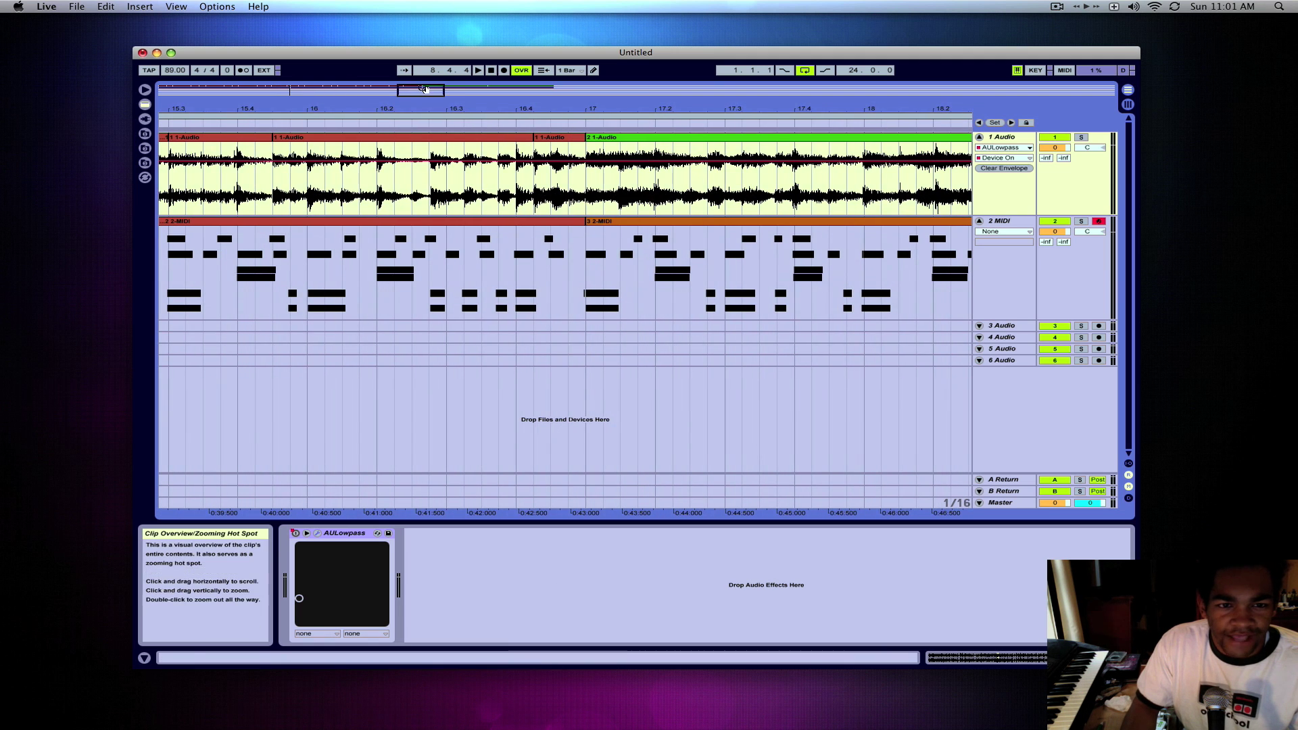
pyautogui.click(588, 161)
pyautogui.moveTo(588, 161); pyautogui.dragTo(588, 196)
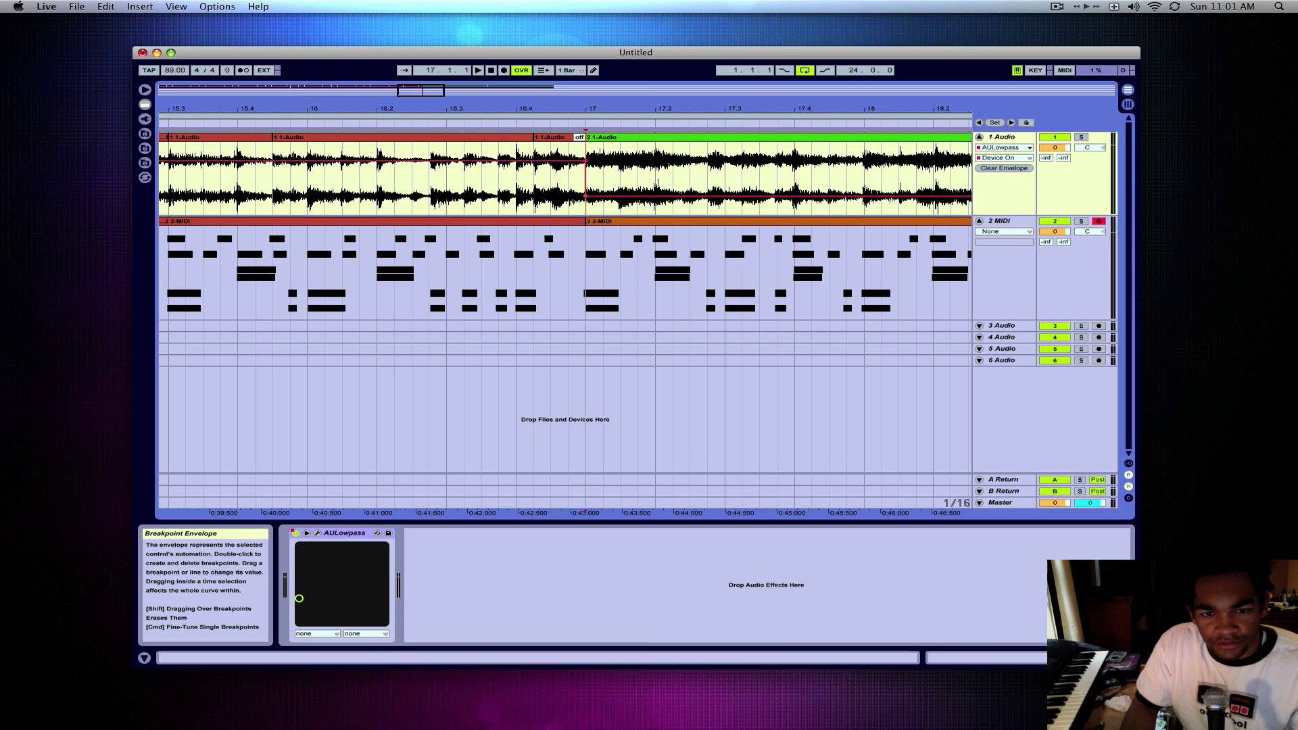
# Play the arrangement from the start with Follow enabled, checking the filter automation, and show all 24 bars again
pyautogui.click(493, 70)
pyautogui.moveTo(416, 90); pyautogui.dragTo(406, 48)
pyautogui.moveTo(371, 92); pyautogui.dragTo(372, 85)
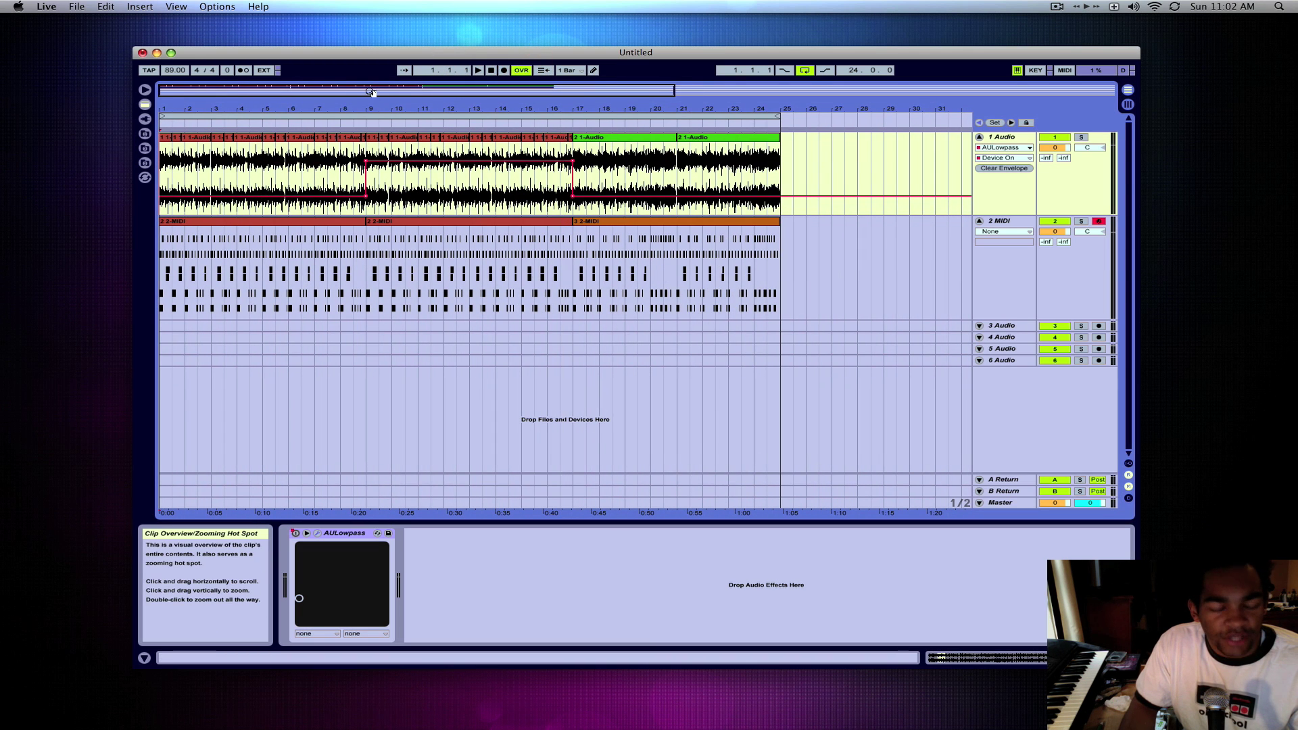
pyautogui.press('space')
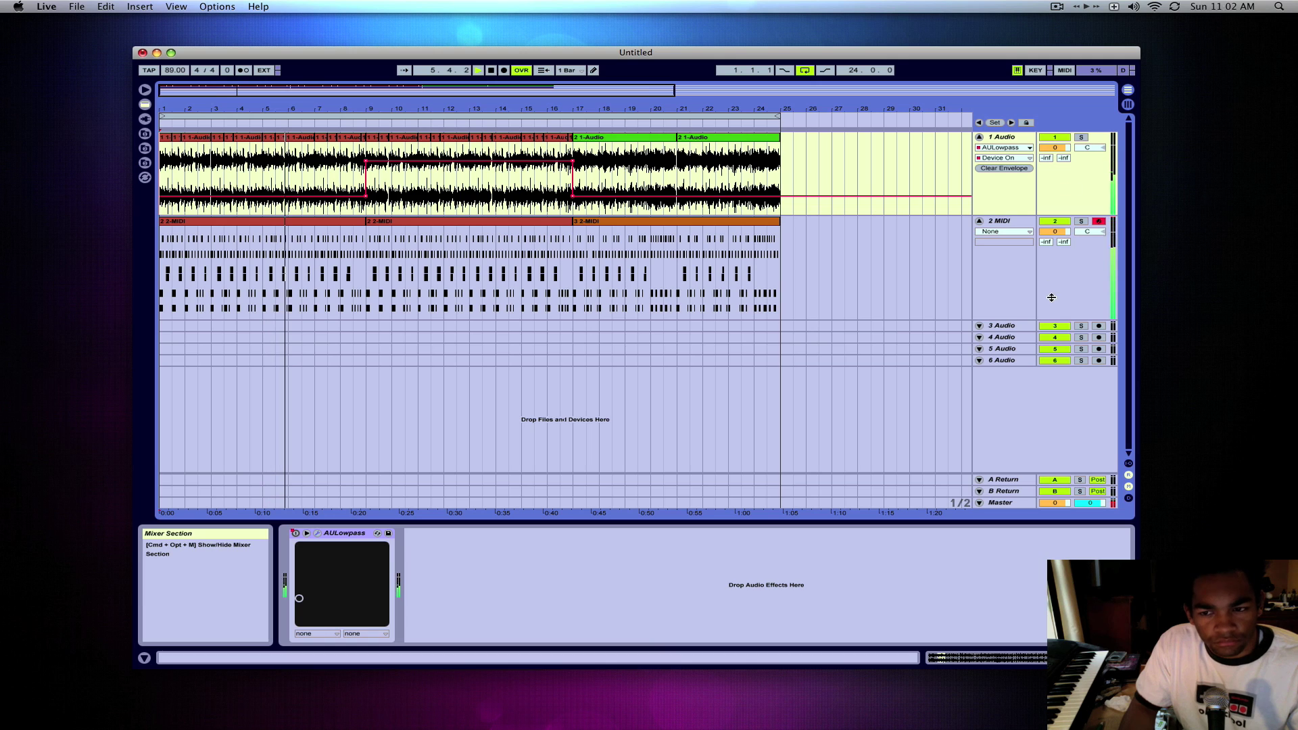
pyautogui.moveTo(247, 92); pyautogui.dragTo(248, 132)
pyautogui.click(403, 69)
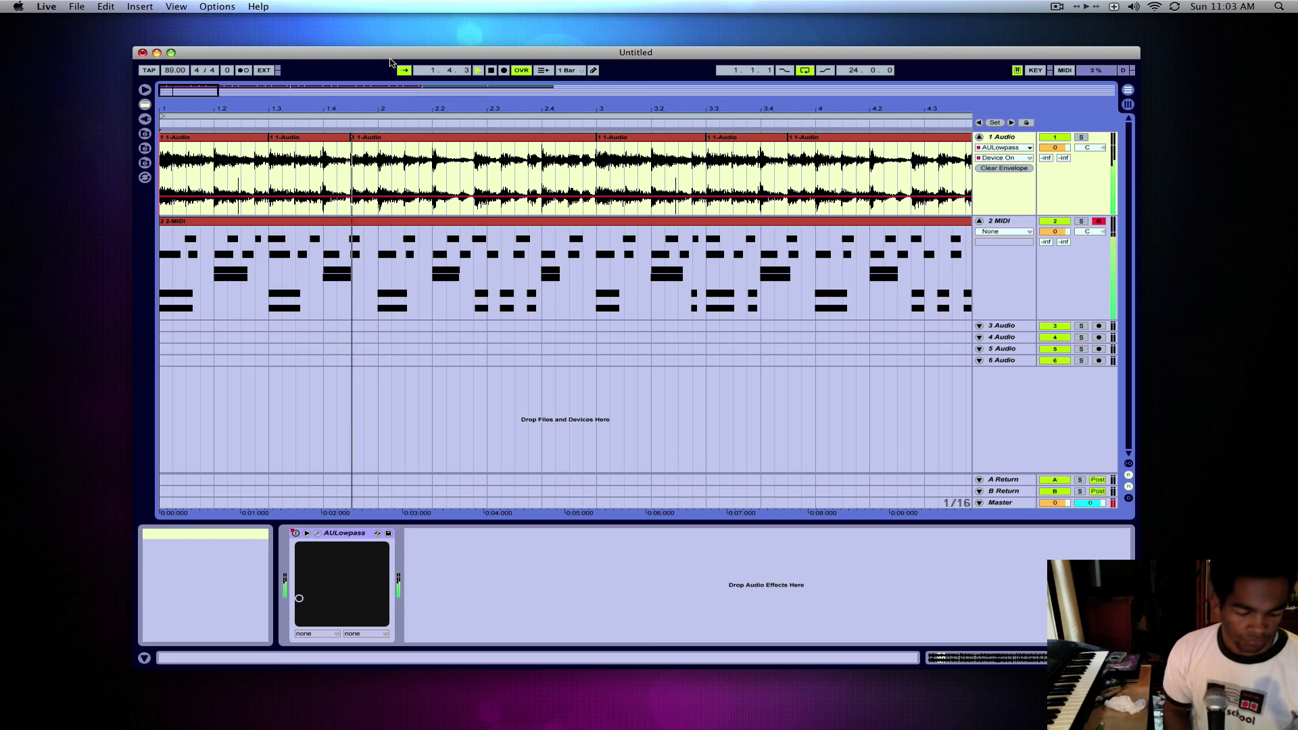
pyautogui.moveTo(179, 91); pyautogui.dragTo(179, 31)
pyautogui.moveTo(291, 91); pyautogui.dragTo(322, 91)
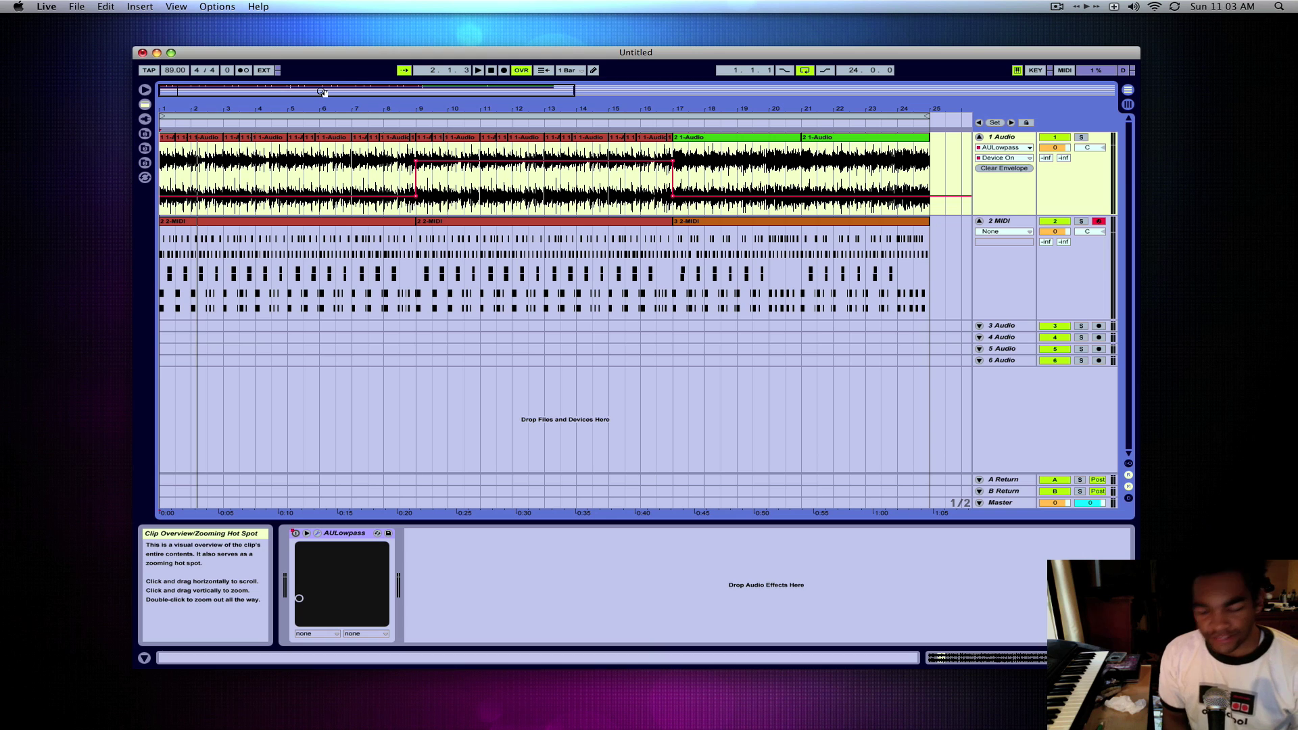